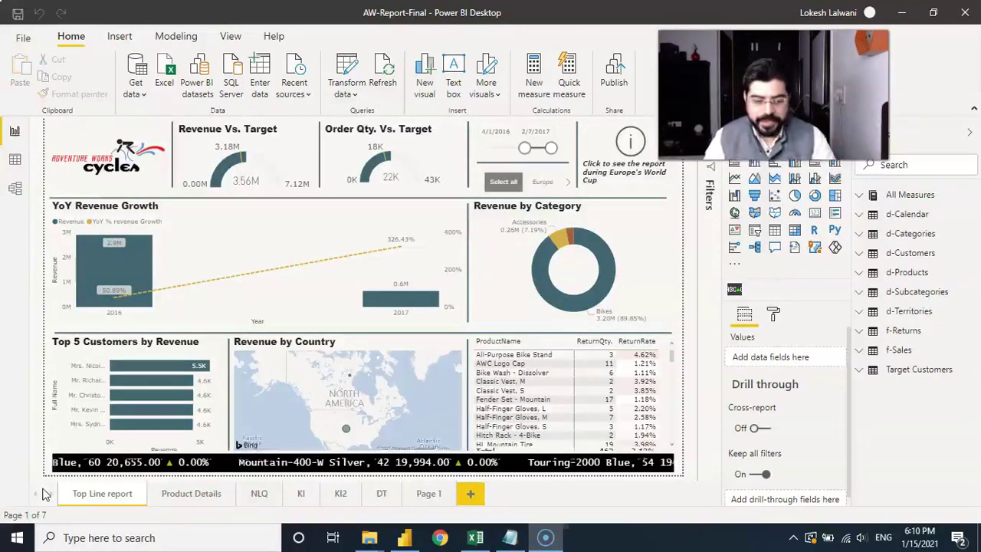
# On the Product Details page, start a new what-if parameter and name it Price Adjustment
pyautogui.click(197, 493)
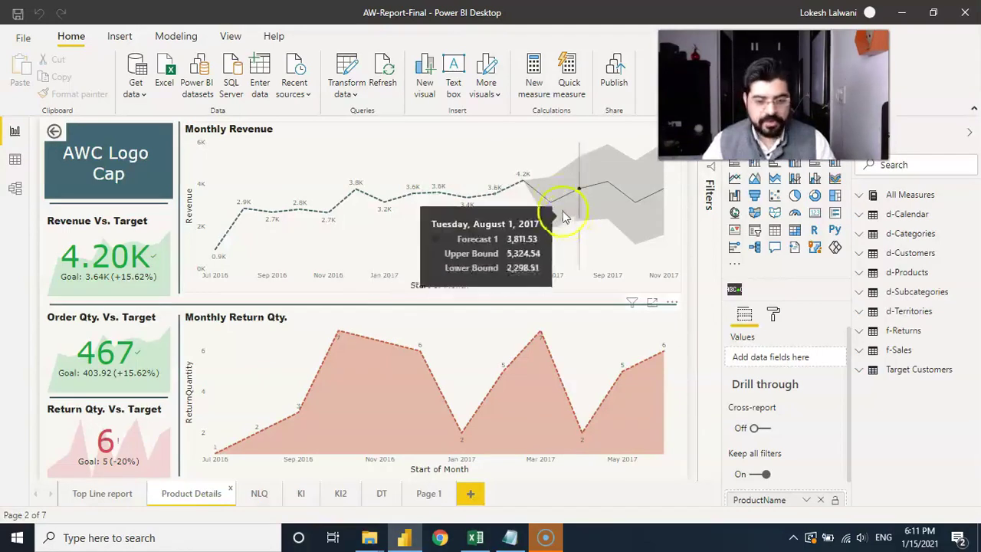
pyautogui.click(176, 36)
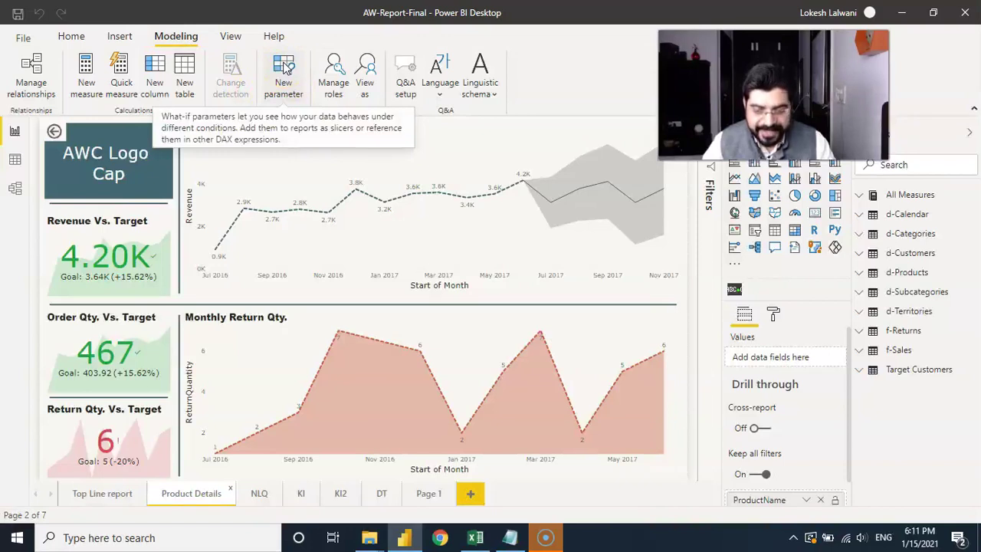
pyautogui.click(286, 69)
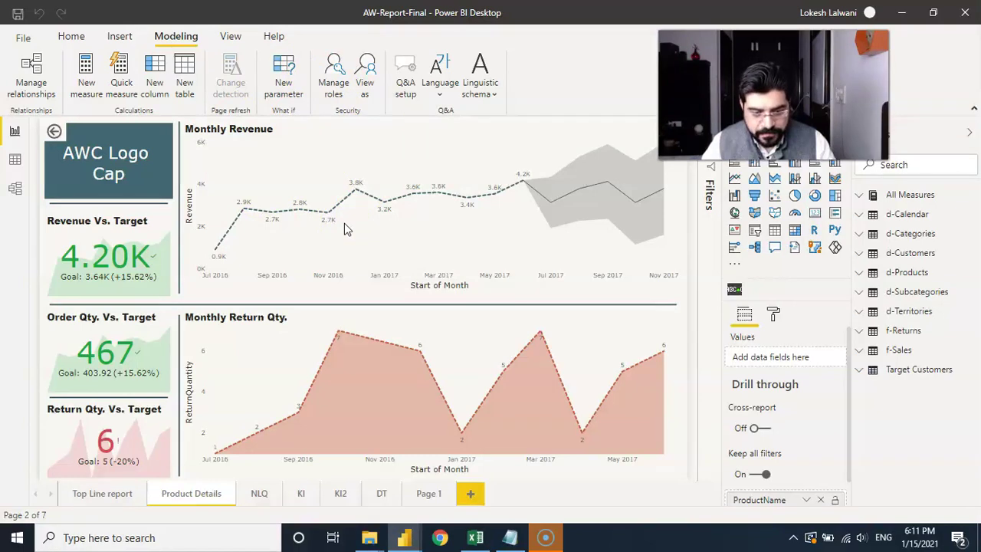
pyautogui.click(419, 187)
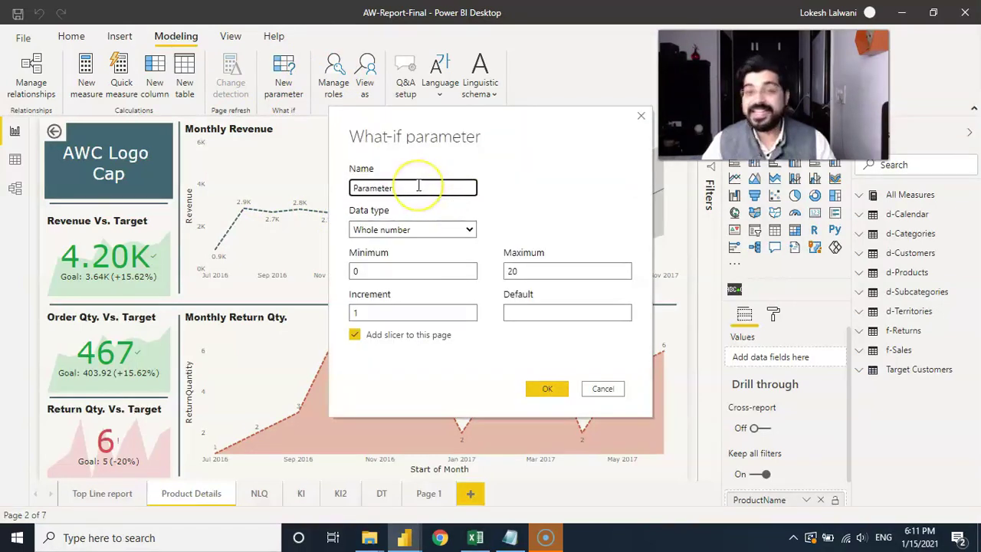
pyautogui.click(418, 186)
pyautogui.moveTo(418, 186); pyautogui.dragTo(351, 187)
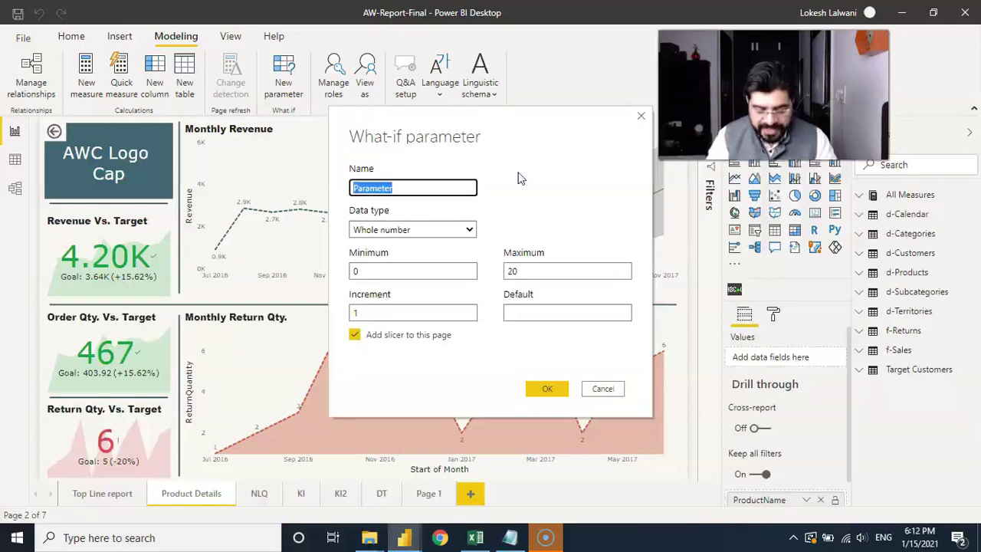
pyautogui.write('Price')
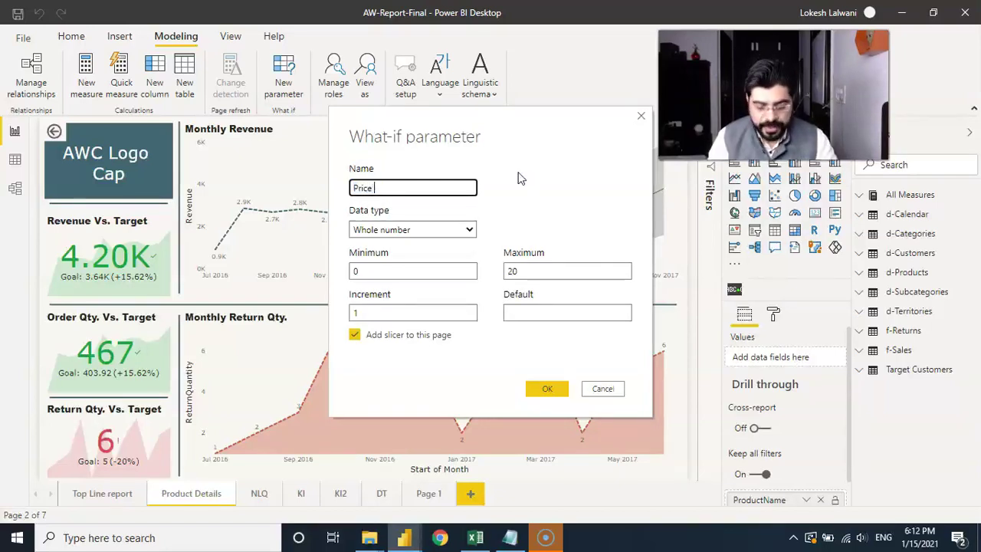
pyautogui.write(' Adu')
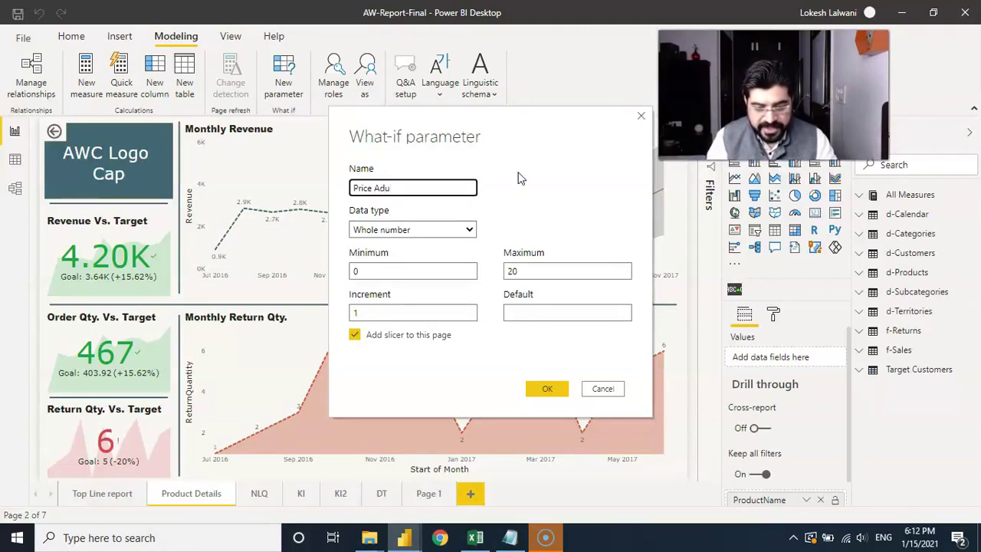
pyautogui.press('BackSpace')
pyautogui.write('justment')
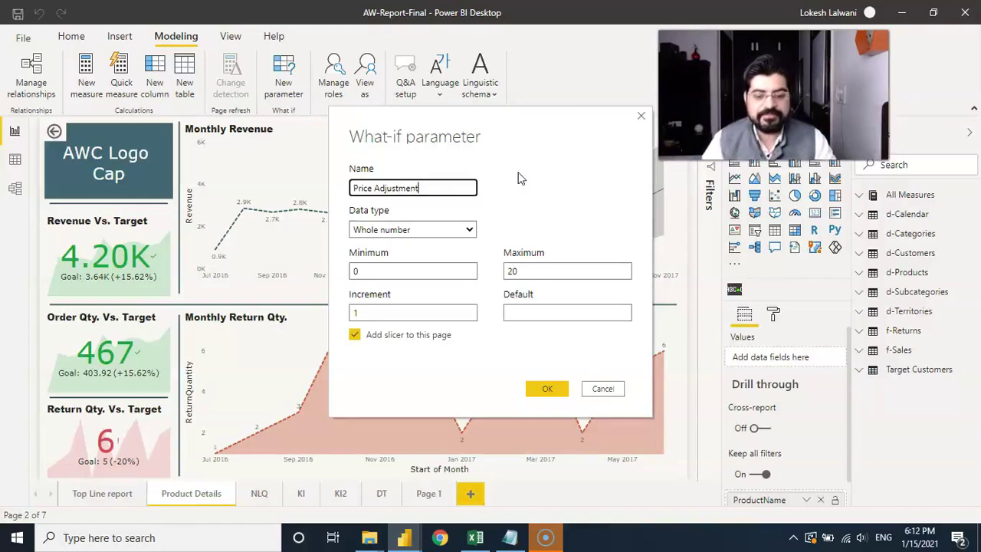
# Set the parameter's data type to Decimal number, with a minimum of -1 and a maximum of 1
pyautogui.click(469, 231)
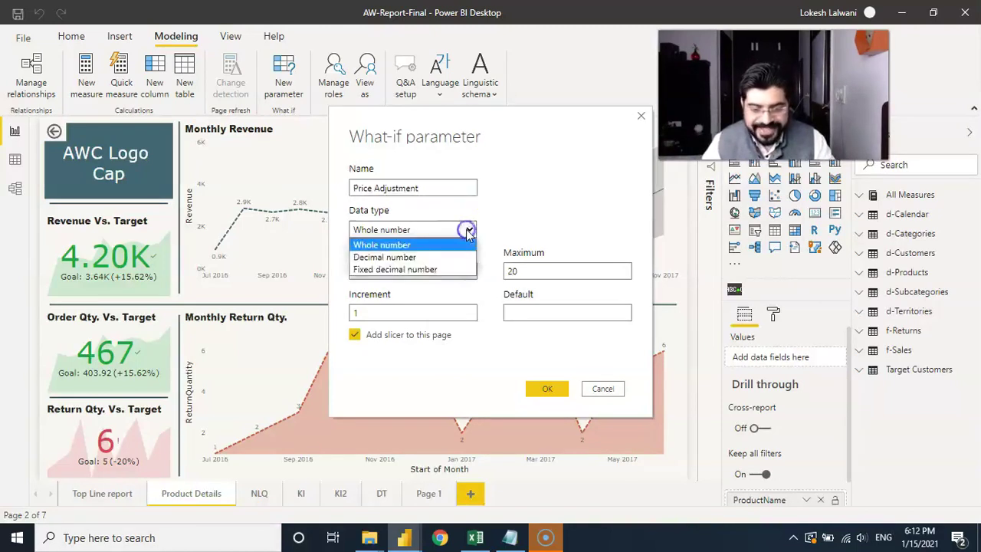
pyautogui.click(436, 259)
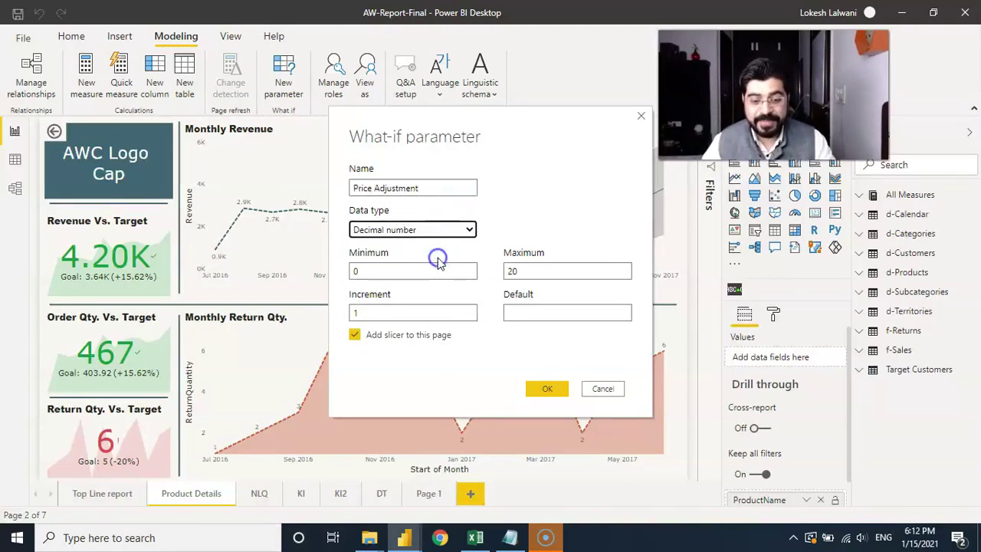
pyautogui.click(398, 272)
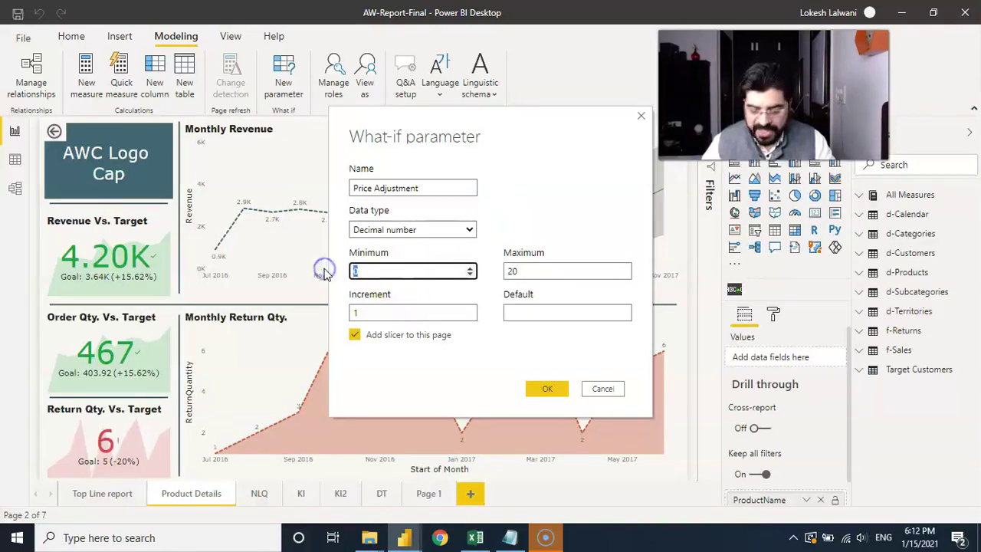
pyautogui.write('-1')
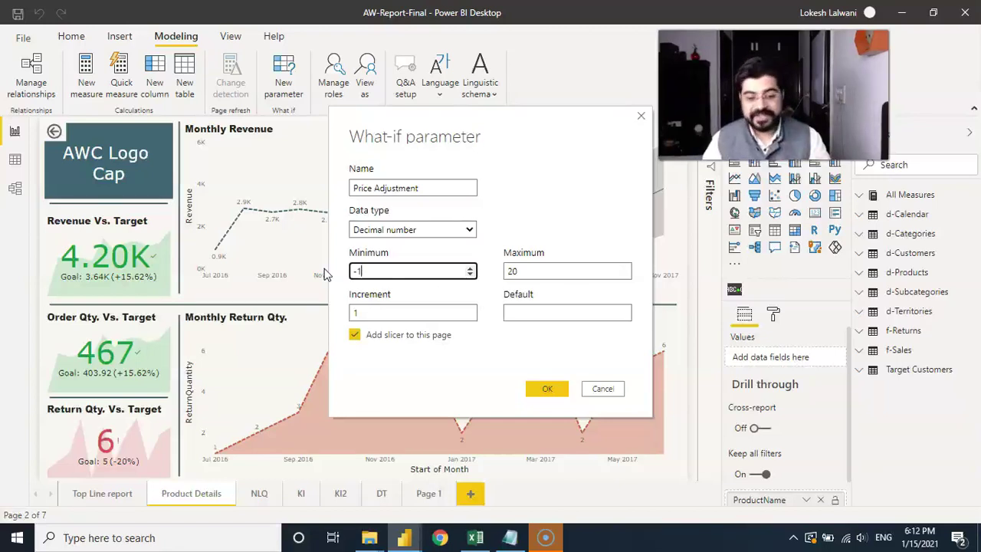
pyautogui.click(530, 276)
pyautogui.write('1')
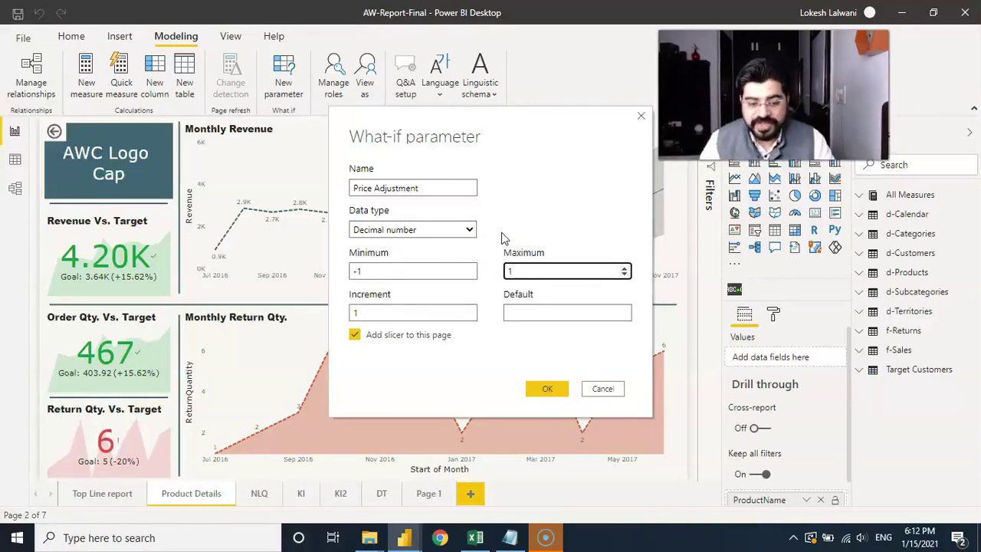
# Set the parameter's increment to 0.1 and default to 0, and create it with a slicer on the page
pyautogui.doubleClick(374, 313)
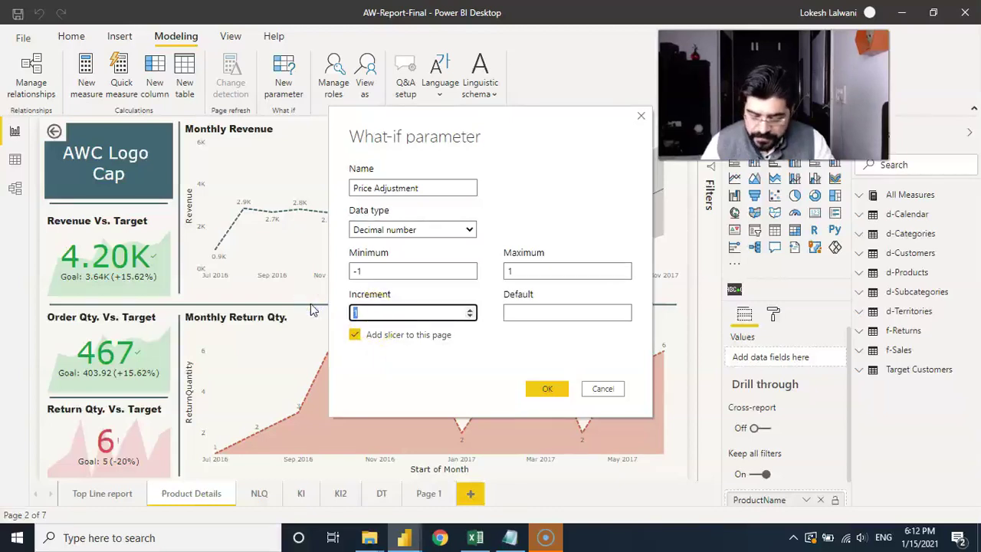
pyautogui.write('0')
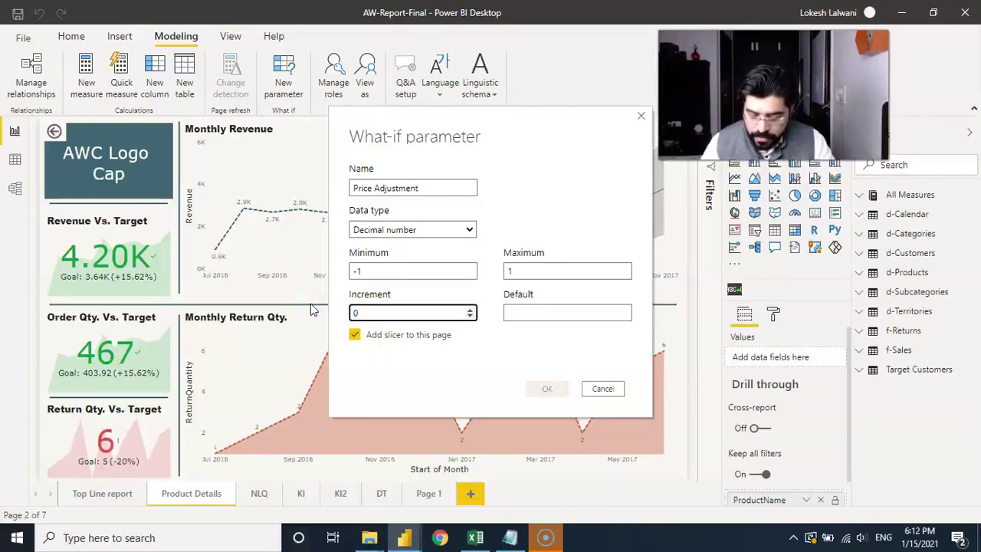
pyautogui.write('.1')
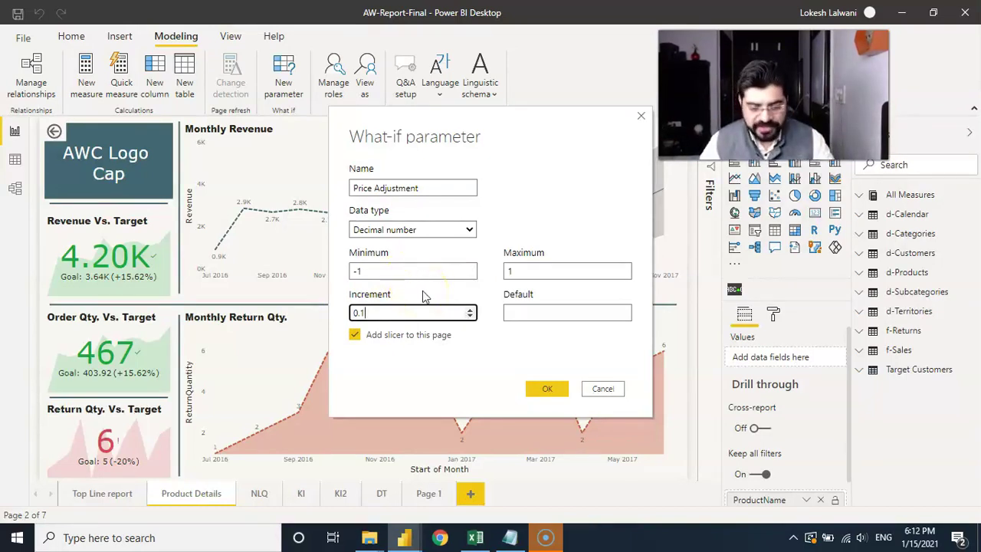
pyautogui.click(518, 312)
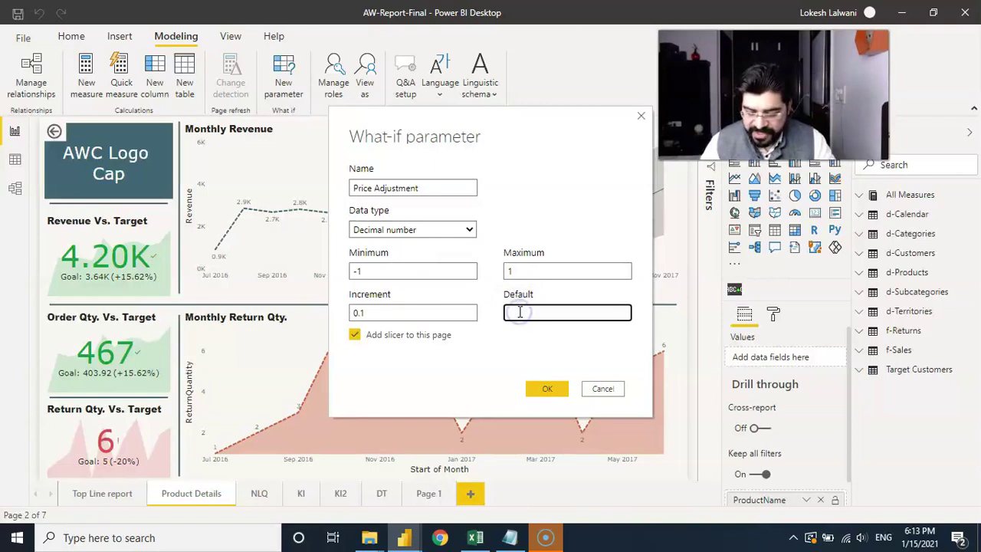
pyautogui.write('0')
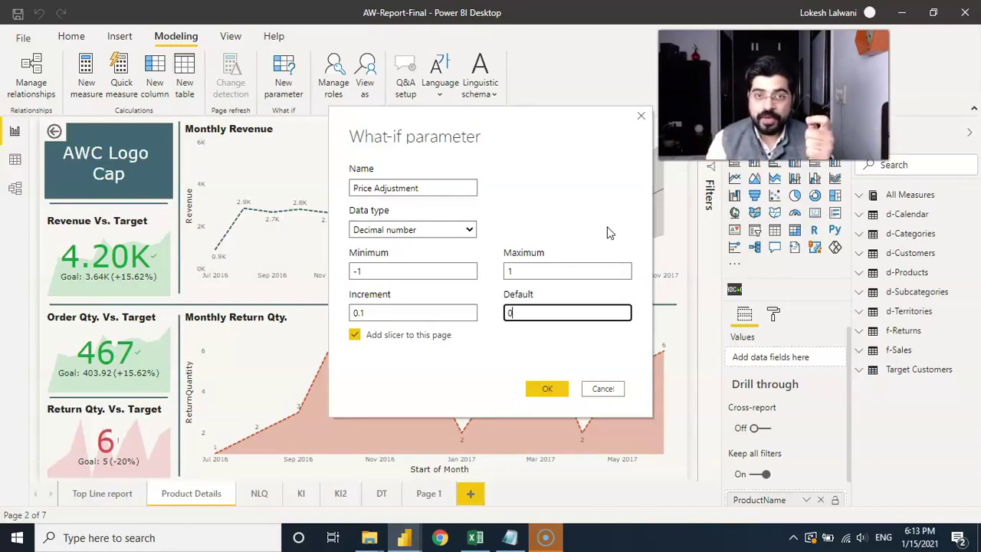
pyautogui.click(544, 390)
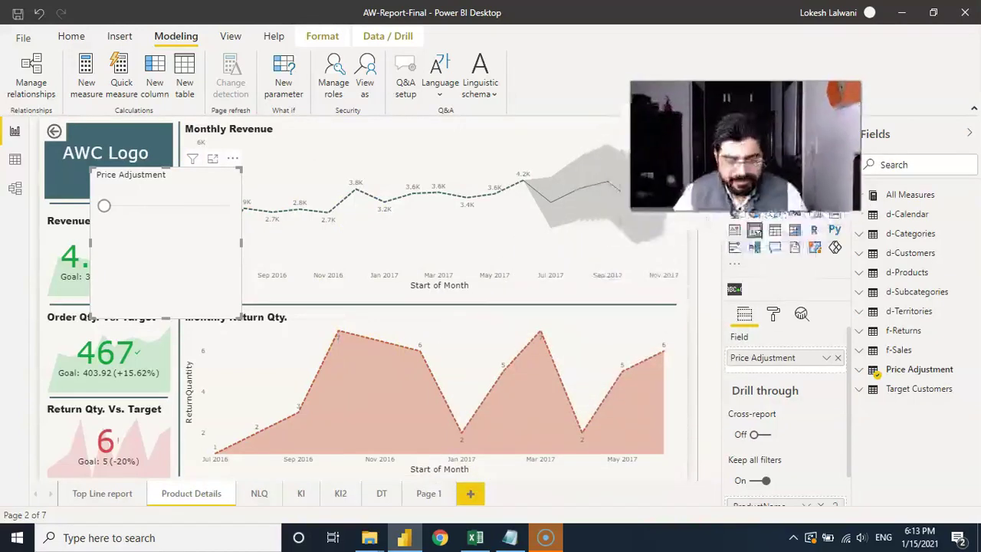
# Move the Monthly Revenue chart down slightly and lower its upper edge to free a strip above it
pyautogui.click(529, 136)
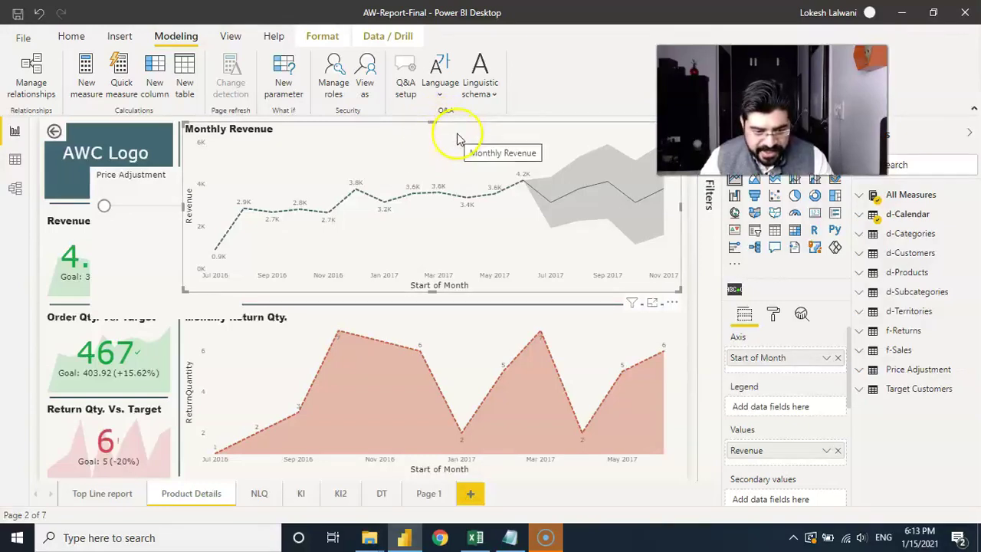
pyautogui.moveTo(504, 130); pyautogui.dragTo(504, 136)
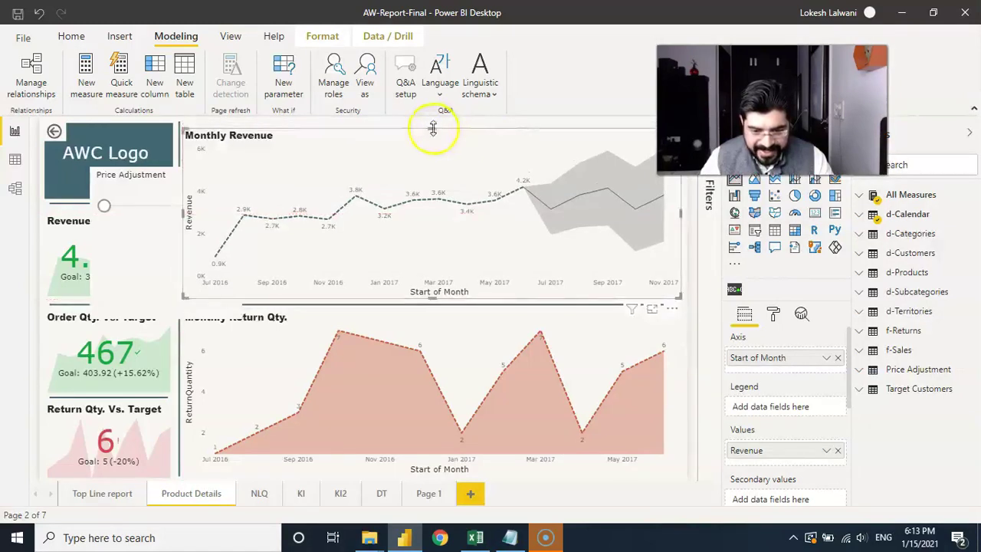
pyautogui.moveTo(434, 133); pyautogui.dragTo(435, 163)
# Fit the Price Adjustment slicer into the strip above the Monthly Revenue chart, stretched to the chart's width, and set it to 0.00
pyautogui.click(114, 259)
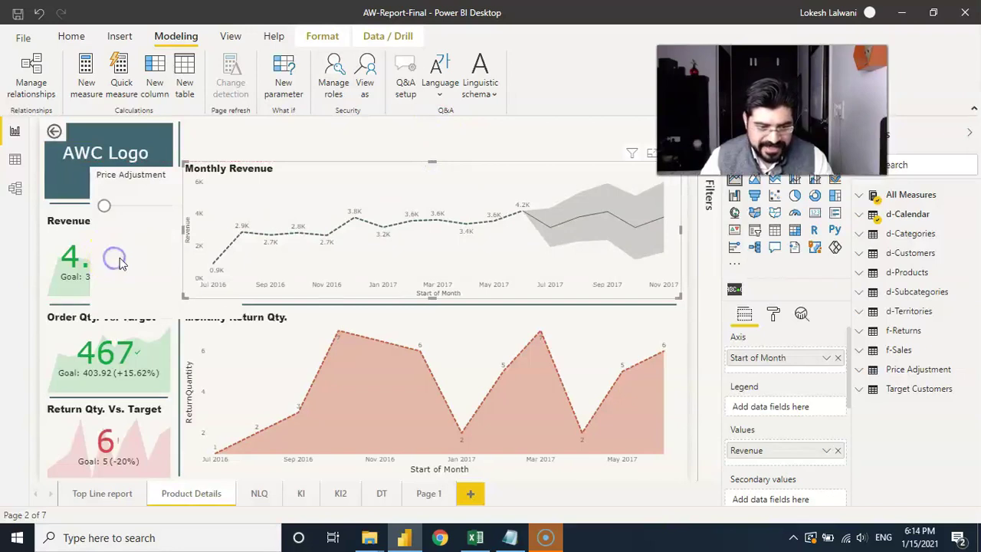
pyautogui.moveTo(114, 263); pyautogui.dragTo(205, 212)
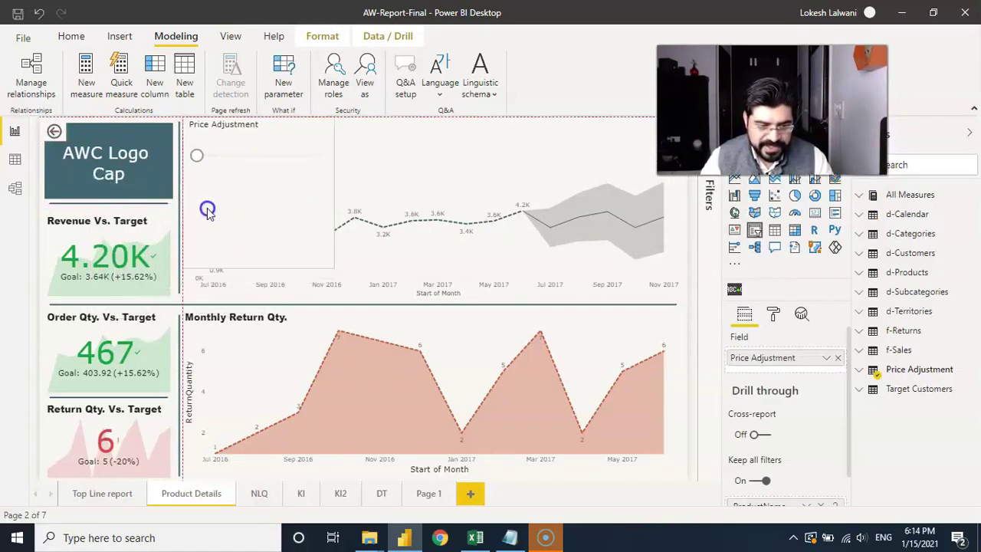
pyautogui.moveTo(324, 263); pyautogui.dragTo(682, 149)
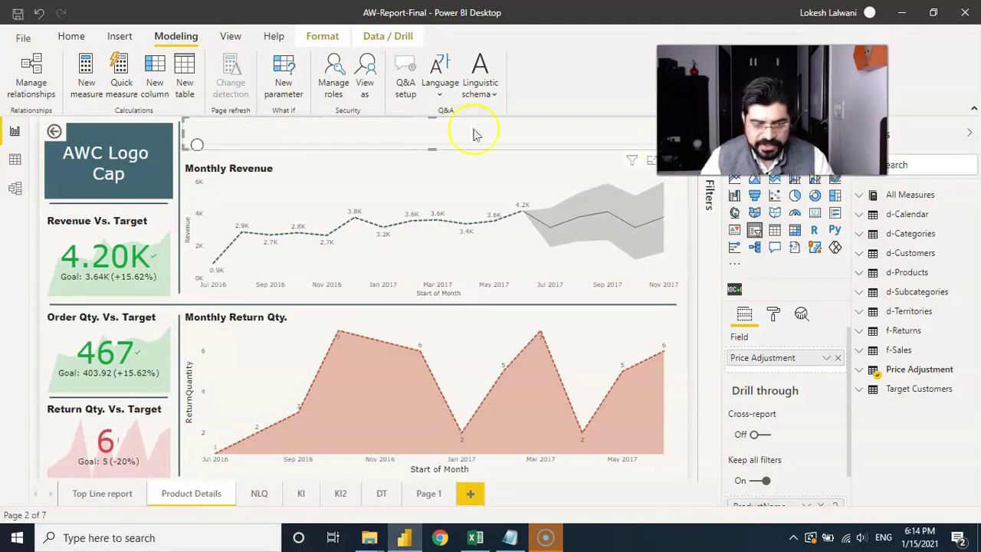
pyautogui.click(427, 167)
pyautogui.click(437, 136)
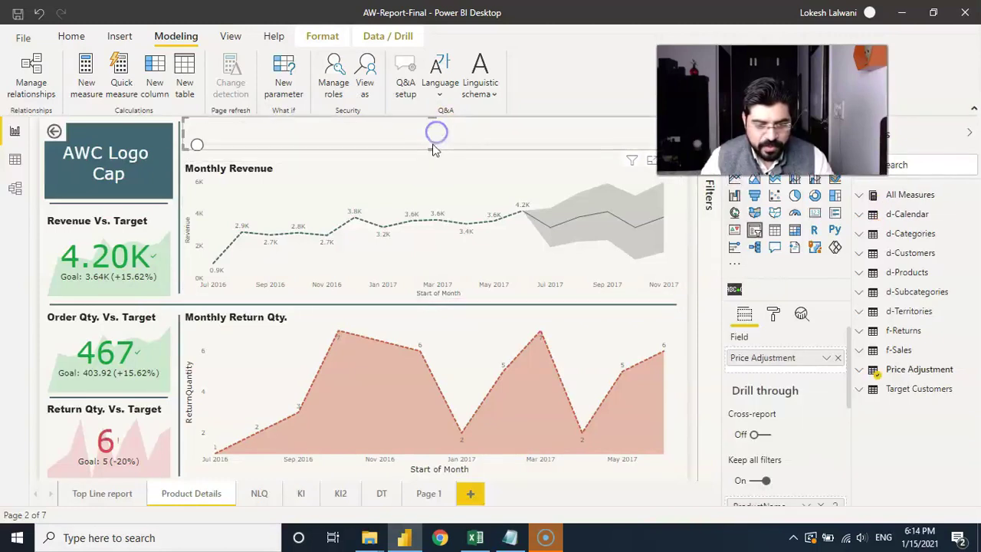
pyautogui.moveTo(432, 157); pyautogui.dragTo(433, 161)
pyautogui.moveTo(197, 146); pyautogui.dragTo(434, 146)
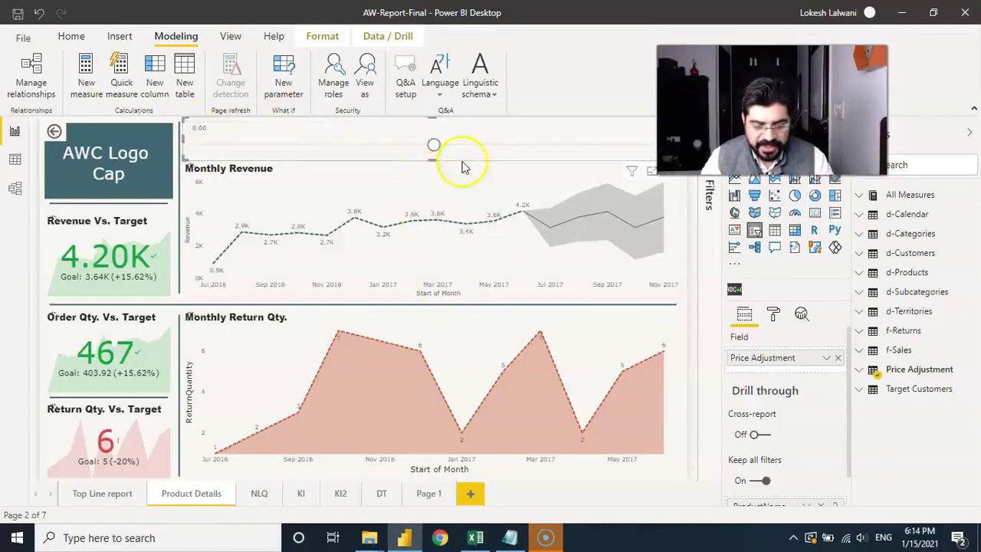
# Lower the upper edge of the Monthly Revenue chart further and make the Price Adjustment slicer taller so its header fits
pyautogui.click(437, 169)
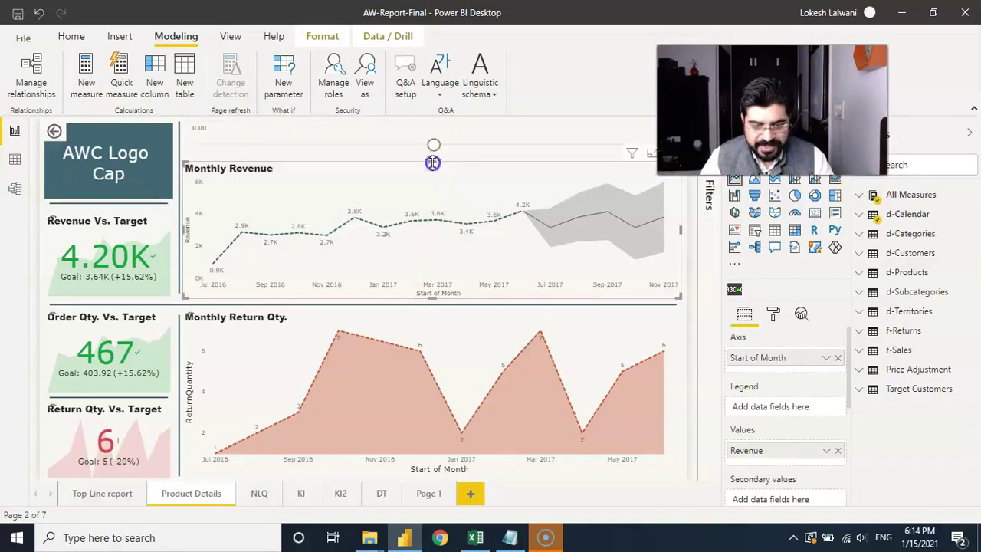
pyautogui.moveTo(433, 162); pyautogui.dragTo(436, 178)
pyautogui.click(448, 152)
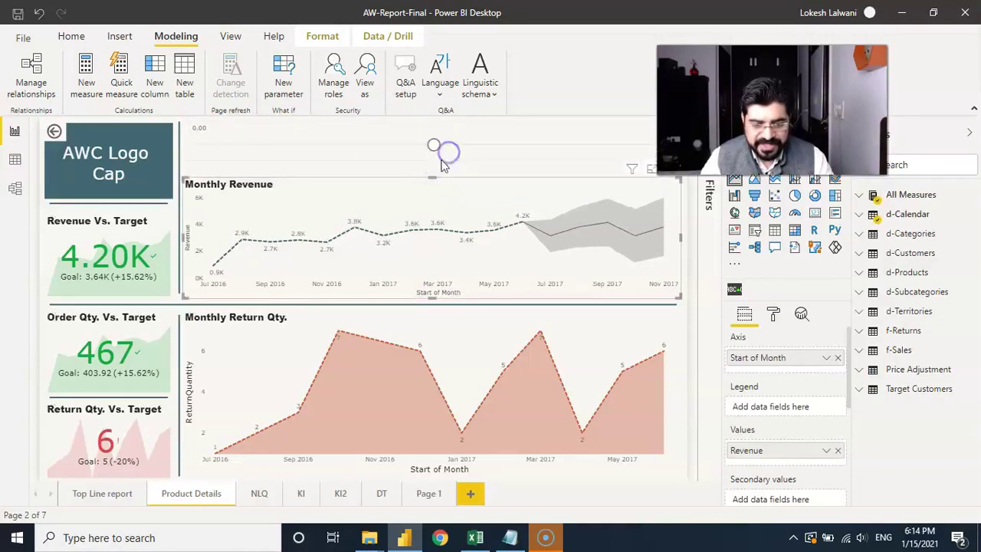
pyautogui.moveTo(434, 164); pyautogui.dragTo(434, 170)
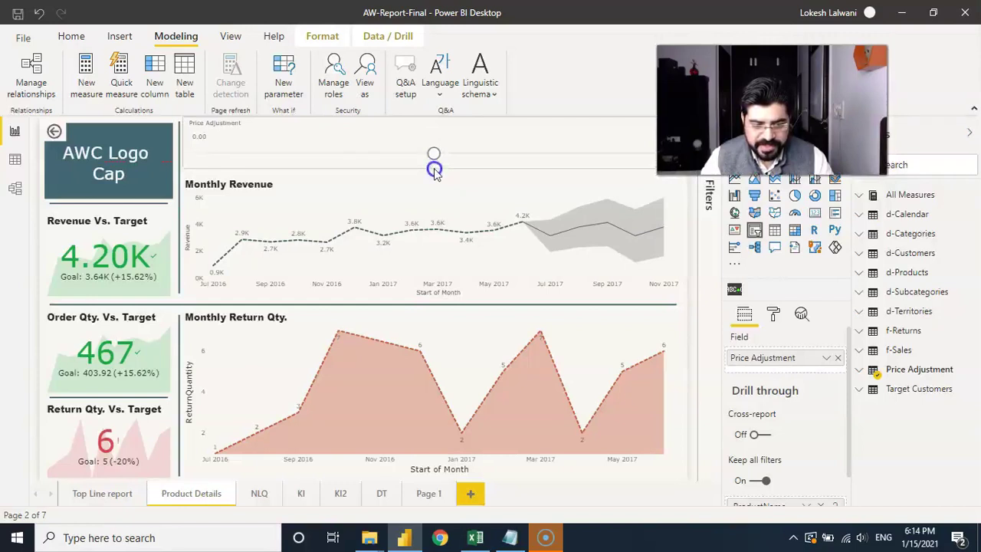
# Duplicate the horizontal separator line, place the copy between the slicer and the Monthly Revenue chart, and shorten it to the chart's width
pyautogui.click(407, 306)
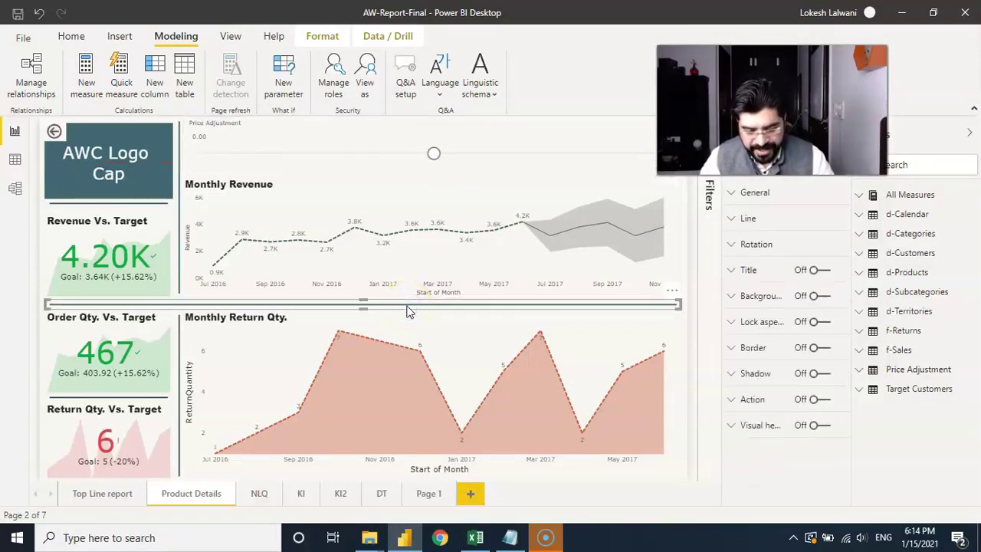
pyautogui.moveTo(407, 309); pyautogui.dragTo(411, 173)
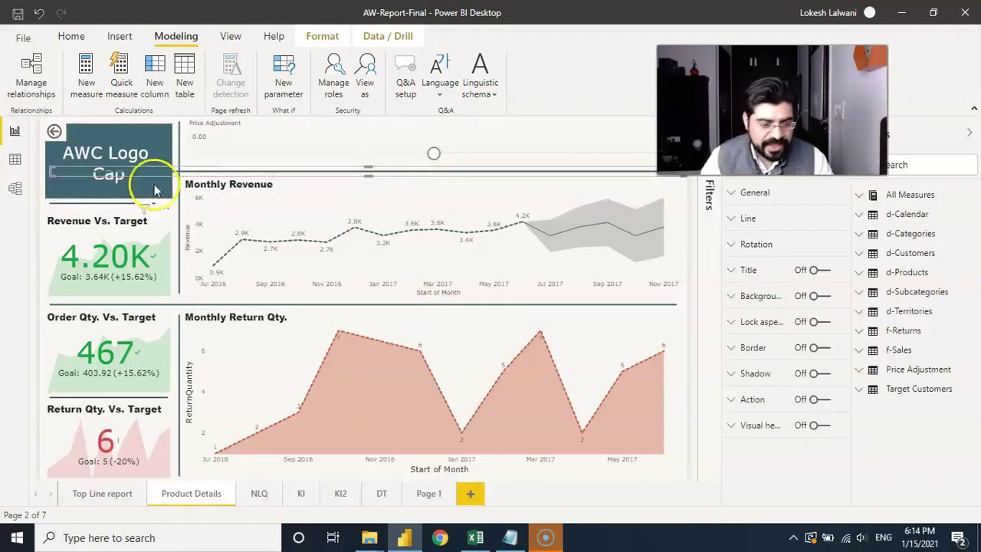
pyautogui.moveTo(54, 170); pyautogui.dragTo(188, 166)
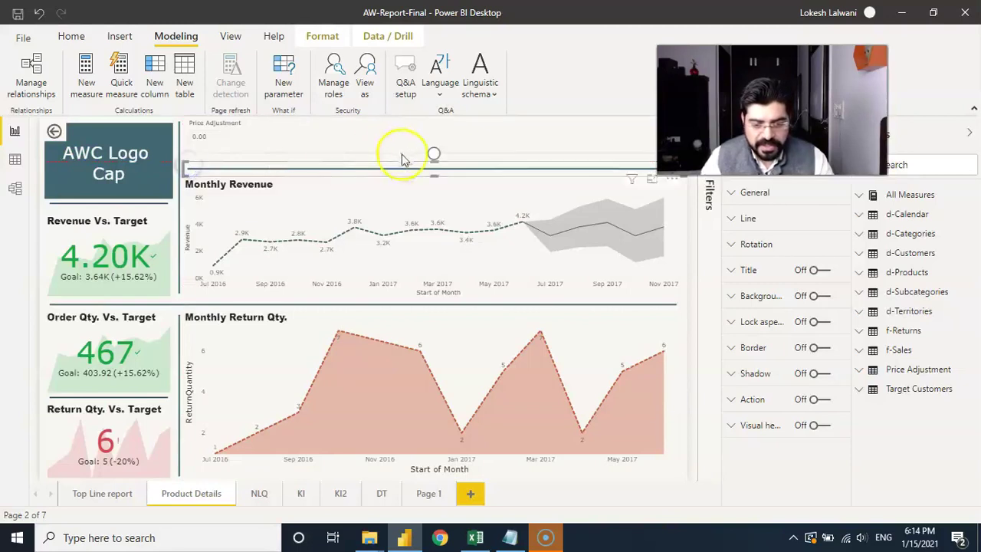
pyautogui.moveTo(434, 162); pyautogui.dragTo(435, 172)
pyautogui.click(448, 158)
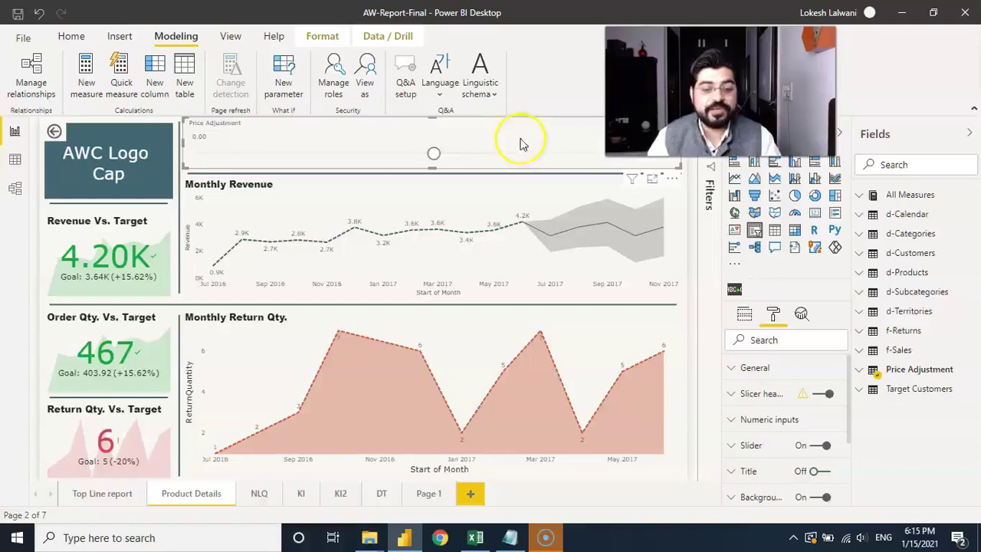
# Expand the Price Adjustment table in the data model and widen the field list enough to read its field names
pyautogui.click(861, 370)
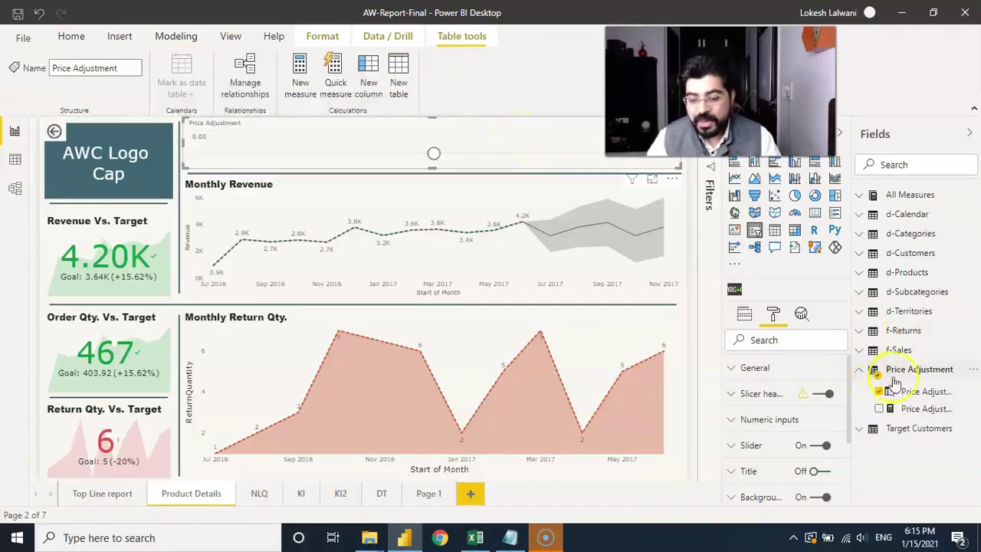
pyautogui.click(843, 415)
pyautogui.moveTo(853, 409); pyautogui.dragTo(819, 409)
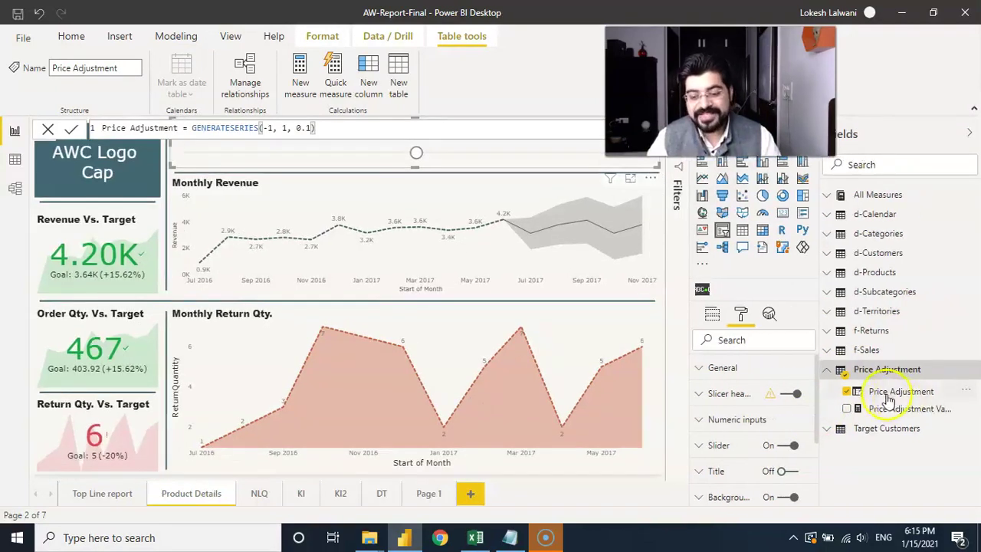
# Examine the formula of the Price Adjustment Value measure in the Price Adjustment table
pyautogui.moveTo(881, 416)
pyautogui.mouseDown()
pyautogui.moveTo(799, 414)
pyautogui.moveTo(876, 416)
pyautogui.mouseUp()
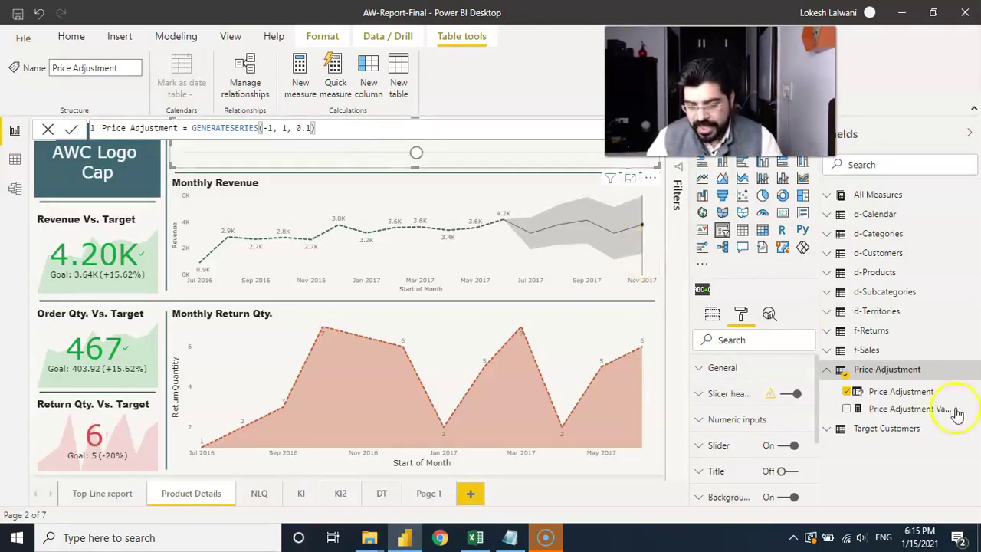
pyautogui.click(909, 413)
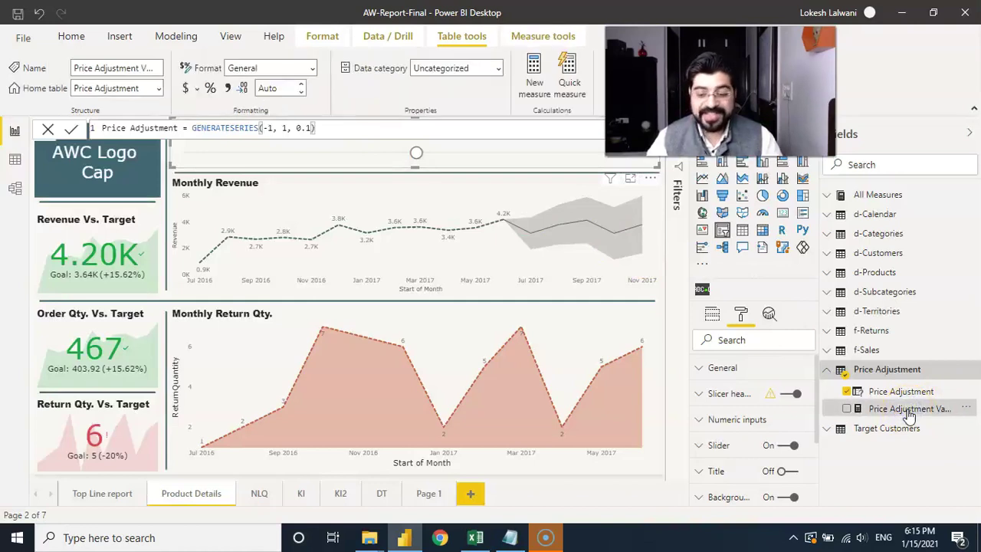
pyautogui.click(417, 131)
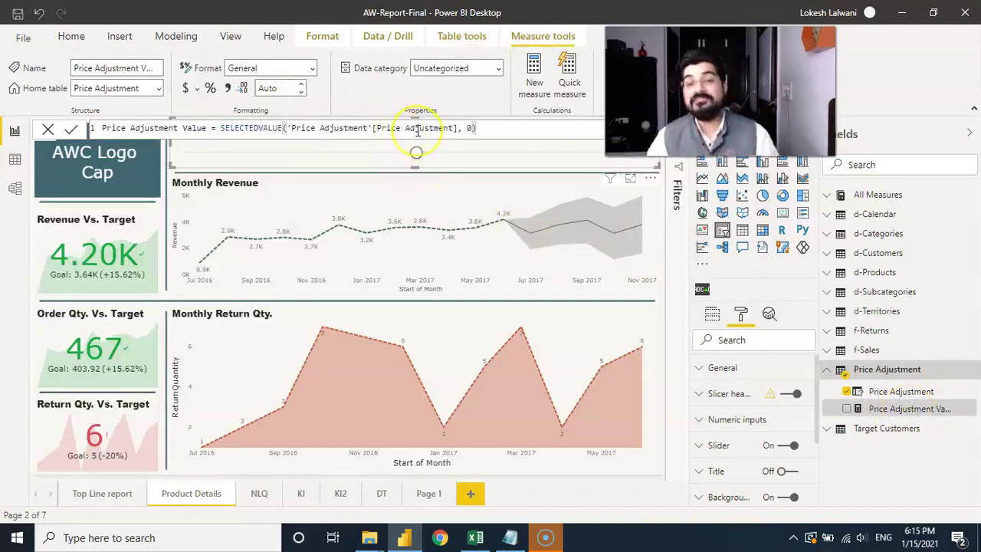
# Try a slightly higher Price Adjustment on the slicer, return it to 0.00, and check the Monthly Revenue chart's values
pyautogui.click(416, 154)
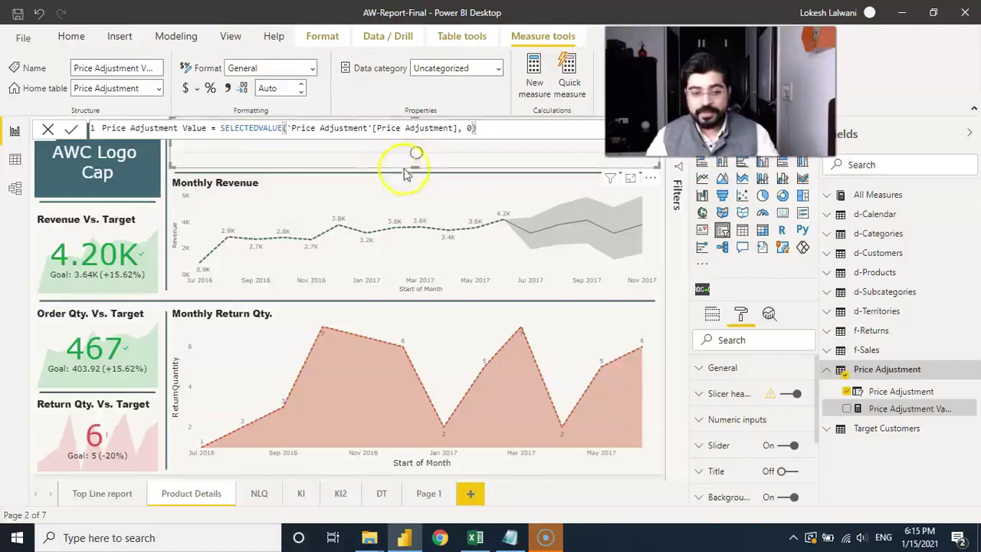
pyautogui.moveTo(417, 154); pyautogui.dragTo(438, 154)
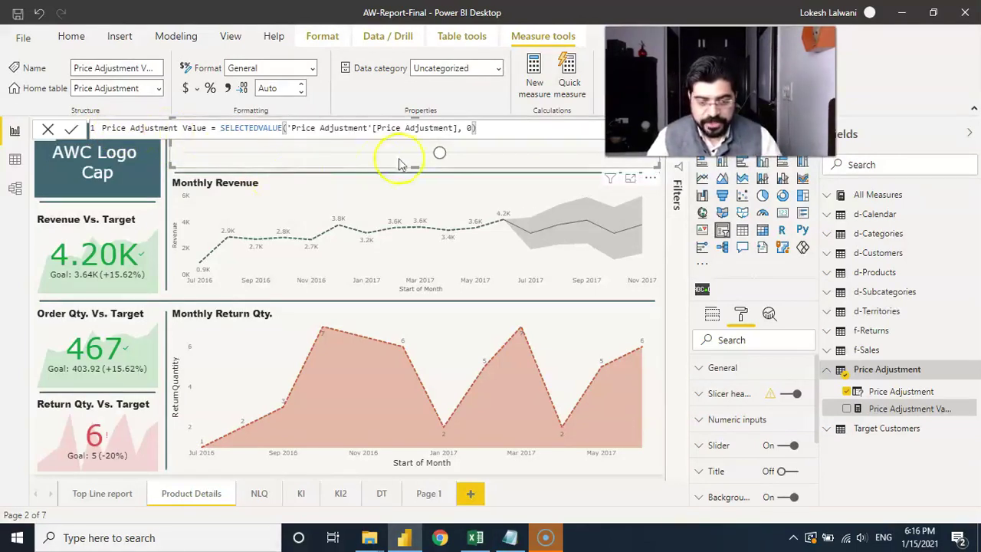
pyautogui.moveTo(438, 156); pyautogui.dragTo(420, 157)
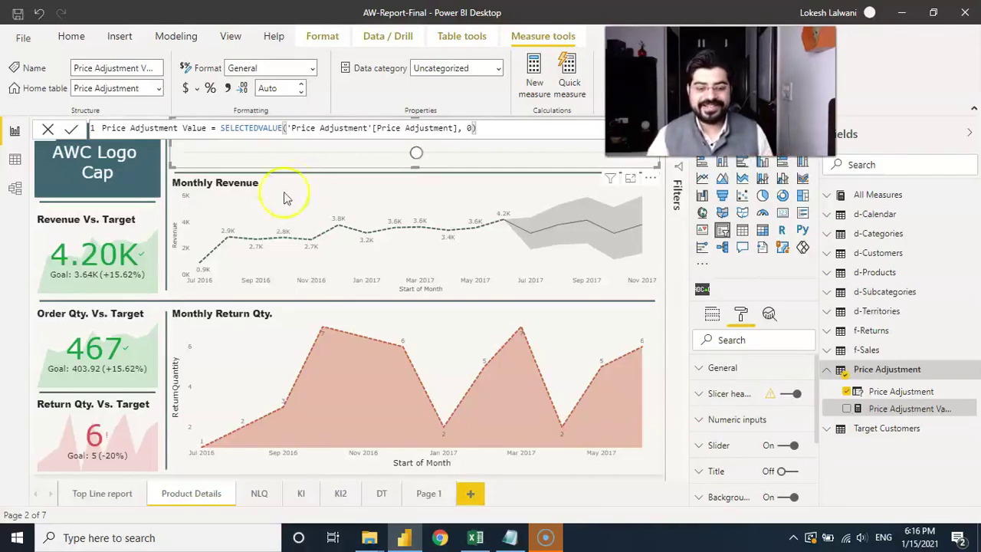
pyautogui.moveTo(282, 221)
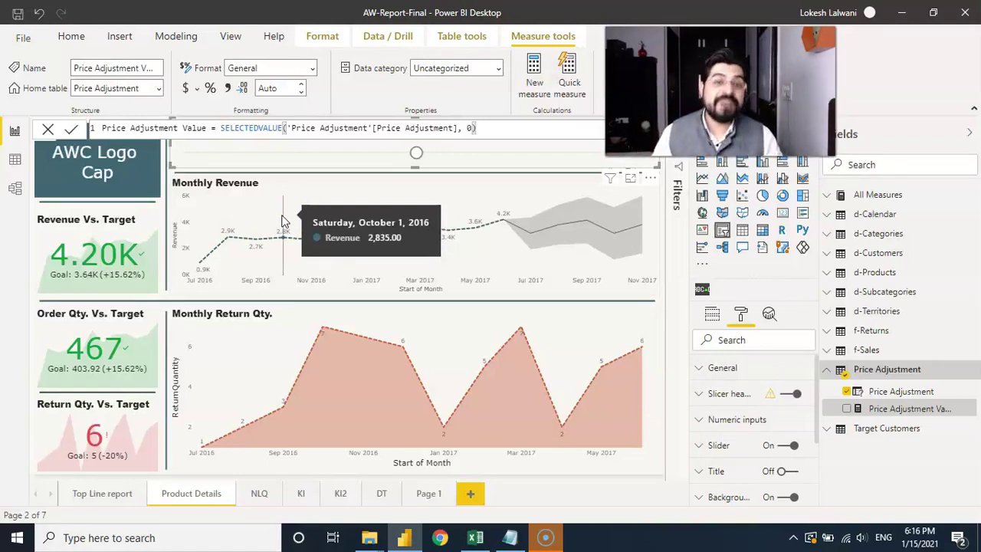
pyautogui.click(416, 154)
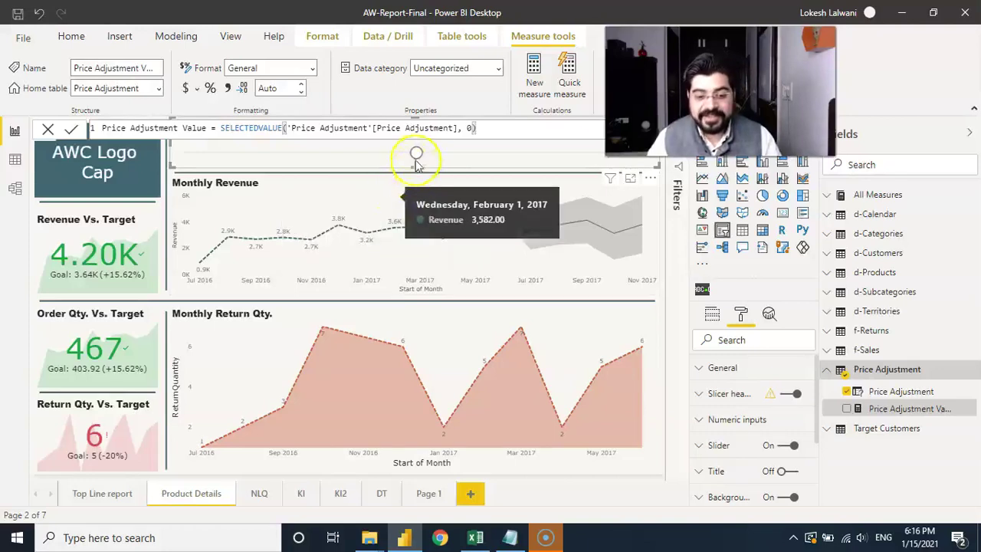
pyautogui.click(442, 163)
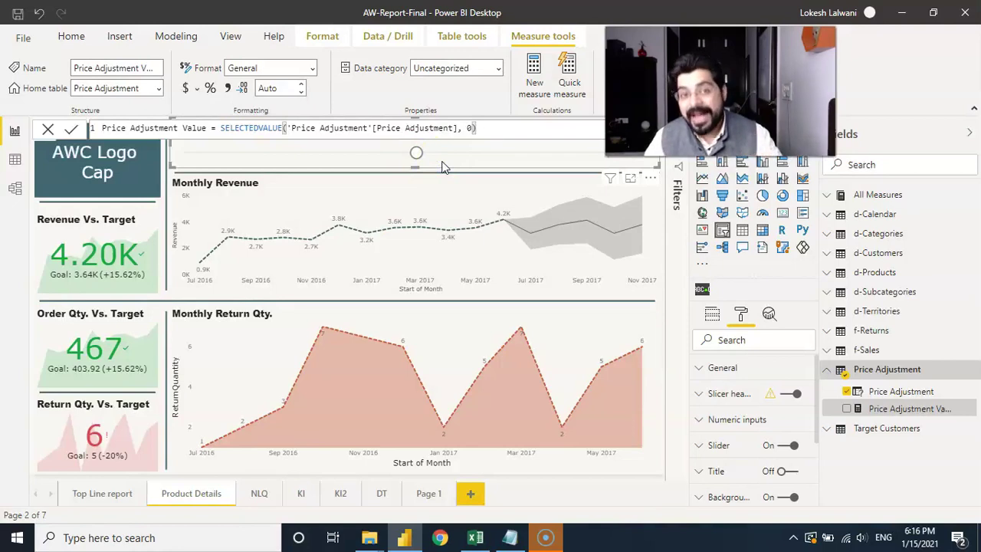
# Create a new measure named Adjusted Price in the All Measures table
pyautogui.click(828, 200)
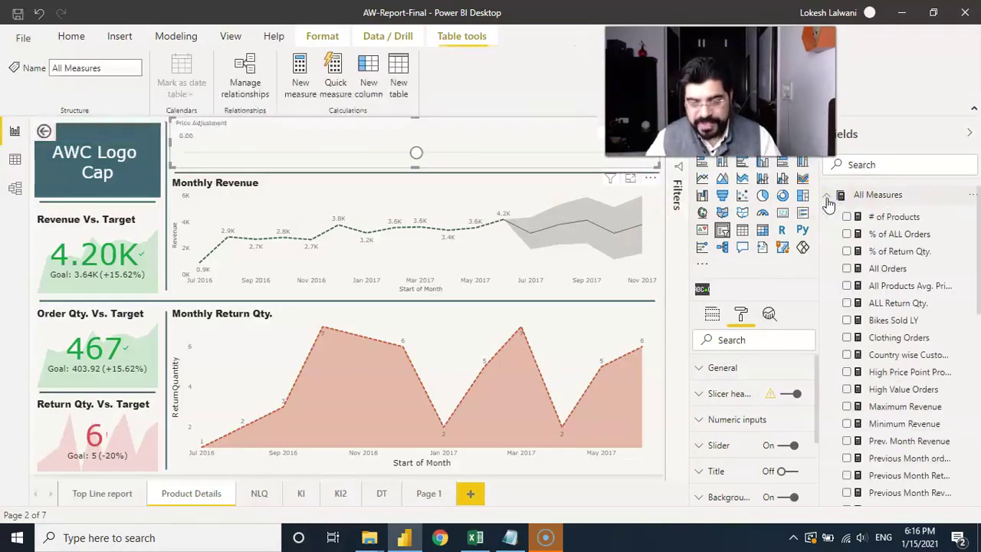
pyautogui.rightClick(880, 256)
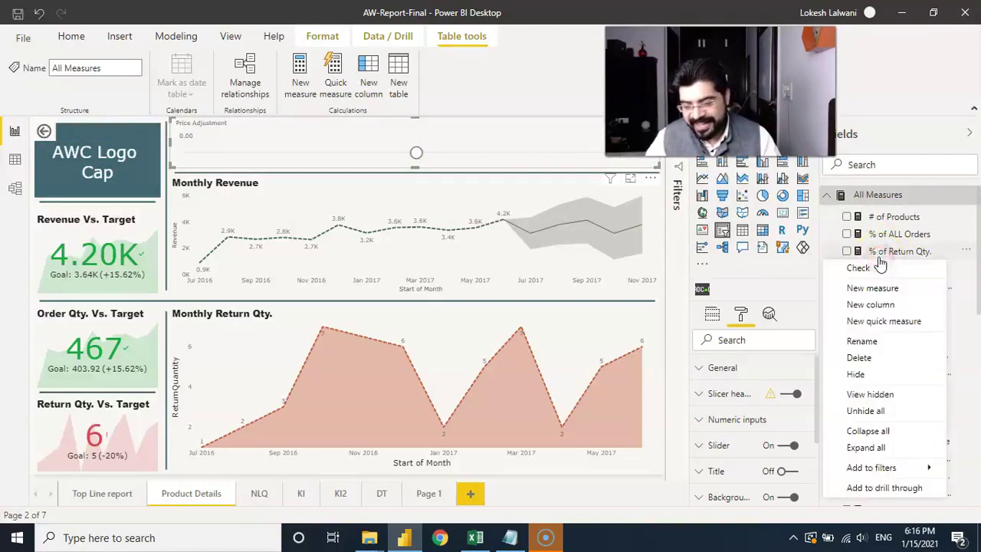
pyautogui.click(872, 289)
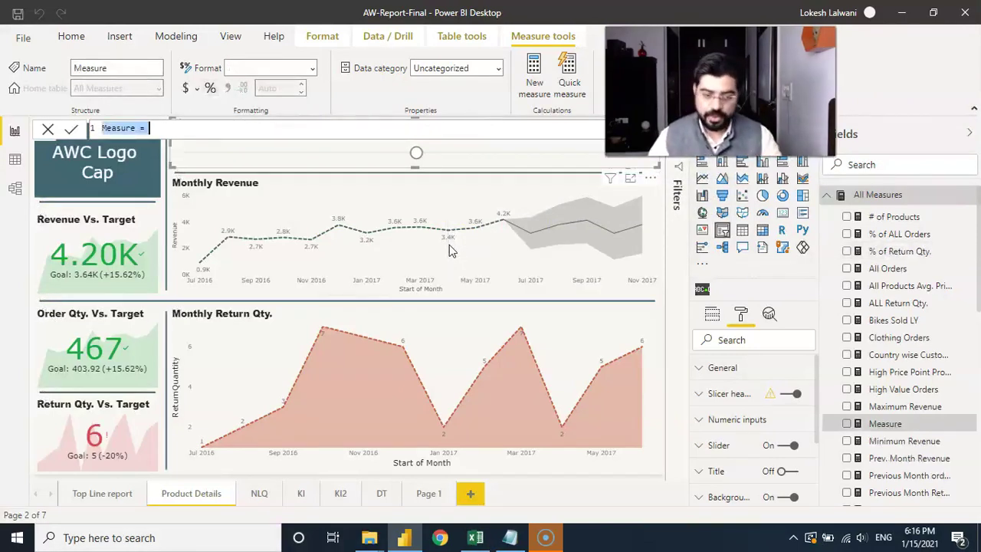
pyautogui.write('Adusted')
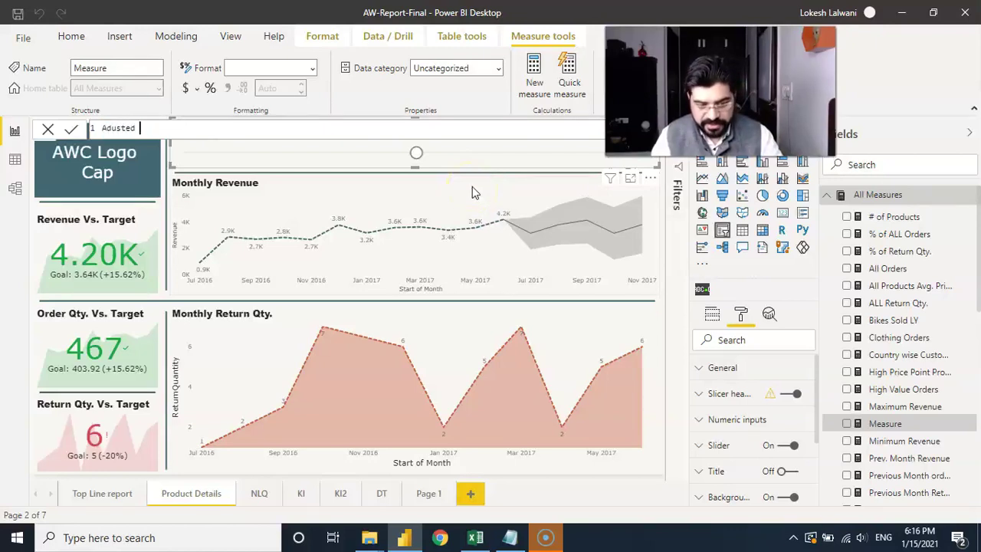
pyautogui.press('BackSpace')
pyautogui.press('BackSpace')
pyautogui.press('BackSpace')
pyautogui.press('BackSpace')
pyautogui.press('BackSpace')
pyautogui.press('BackSpace')
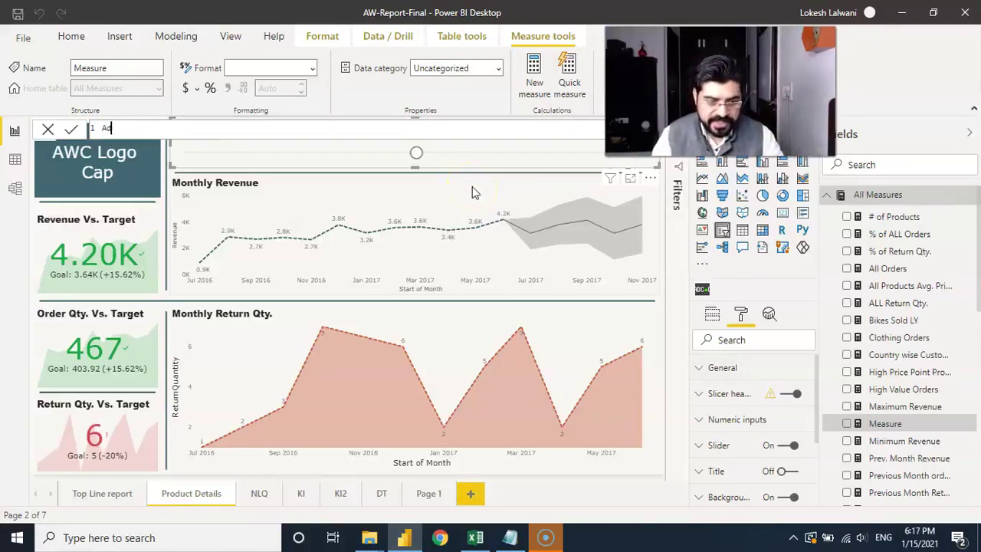
pyautogui.write('justed Price =')
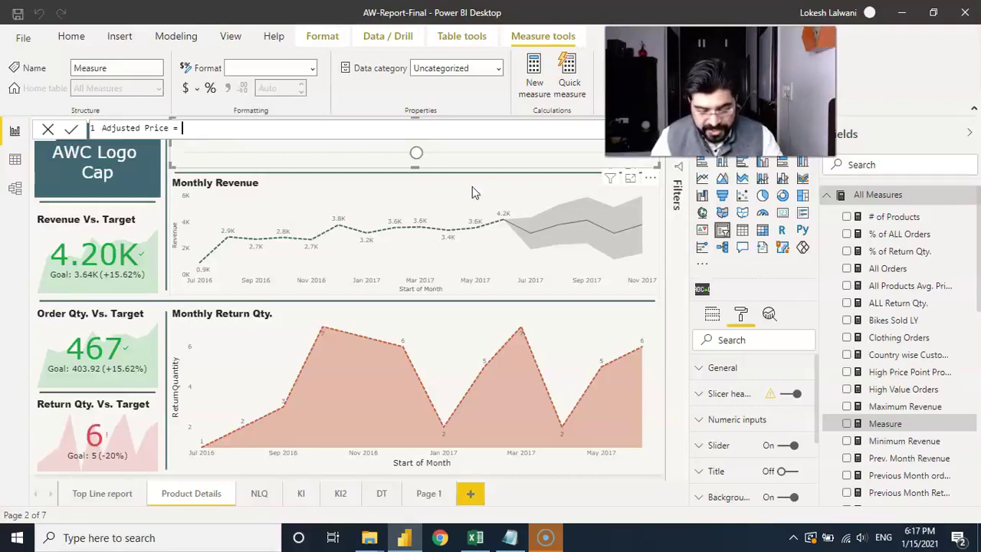
# Begin the Adjusted Price formula with AVERAGE('d-Products'[ProductPrice])
pyautogui.write('vera')
pyautogui.press('Tab')
pyautogui.write('price')
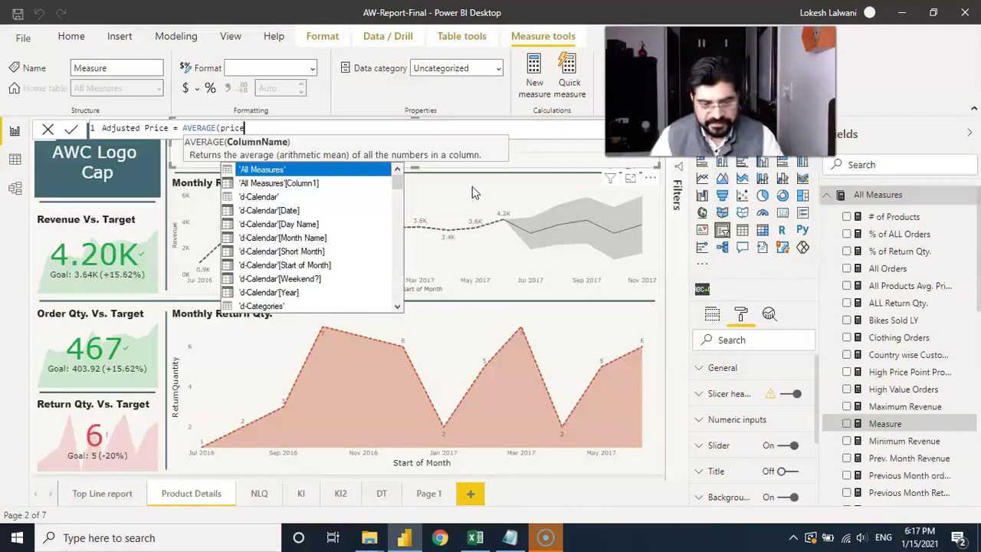
pyautogui.press('BackSpace')
pyautogui.press('BackSpace')
pyautogui.press('BackSpace')
pyautogui.press('BackSpace')
pyautogui.press('BackSpace')
pyautogui.press('BackSpace')
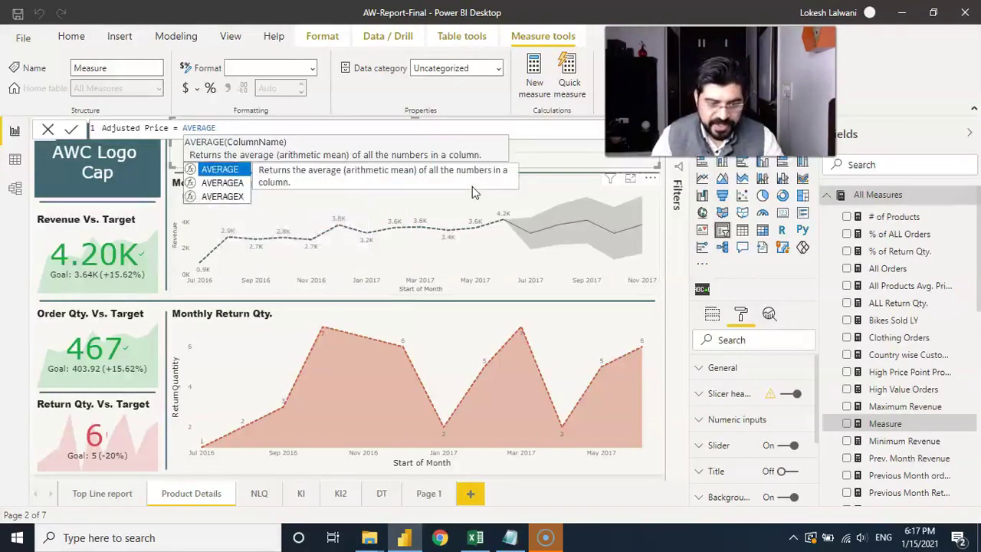
pyautogui.write('(price')
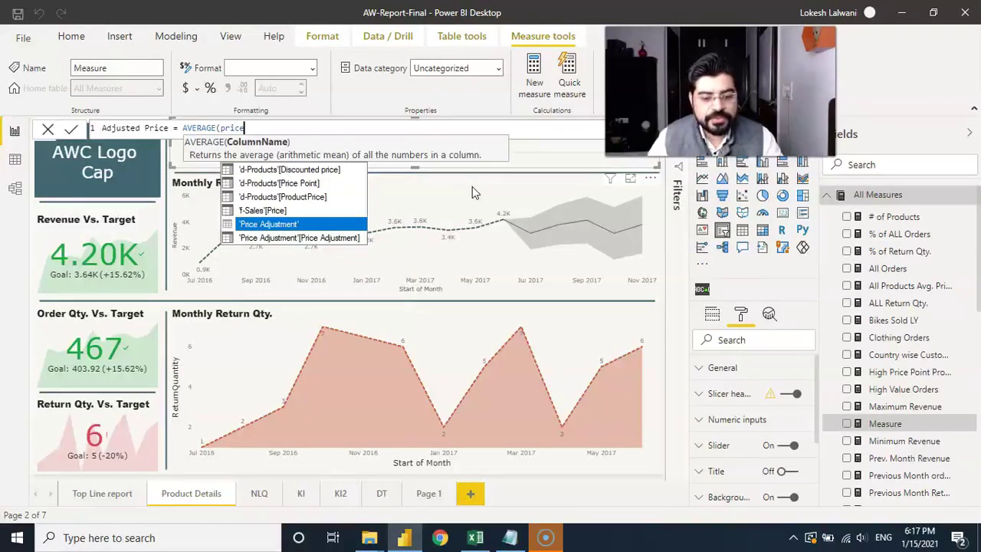
pyautogui.press('Up')
pyautogui.press('Up')
pyautogui.press('Tab')
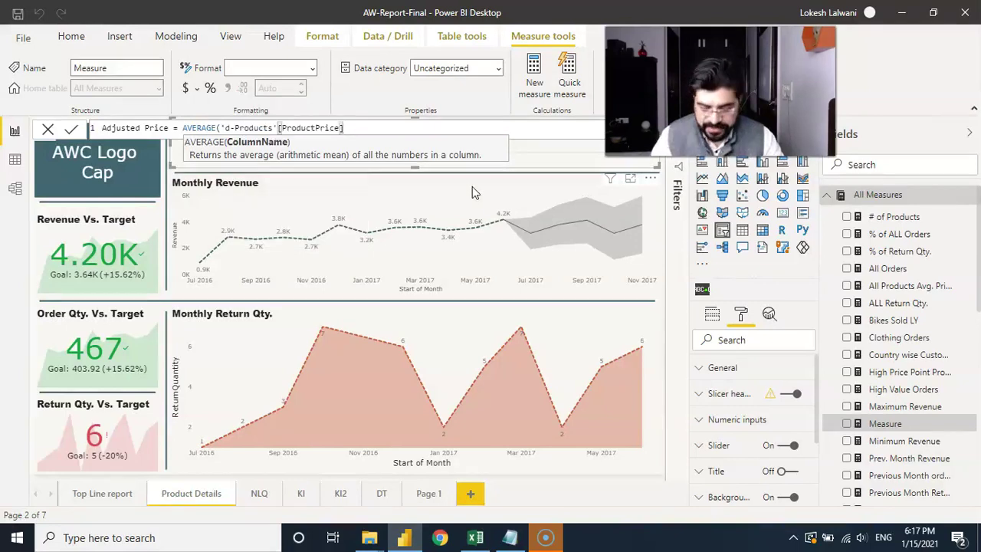
pyautogui.write(')')
pyautogui.press('Return')
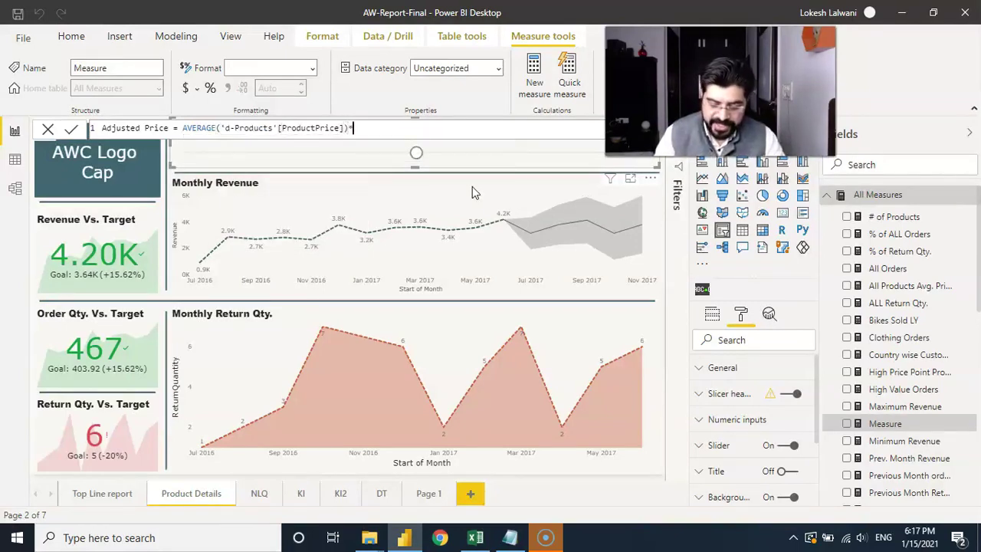
# Multiply the average price by (1+'Price Adjustment'[Price Adjustment Value]) and commit the Adjusted Price measure
pyautogui.write('*(1+')
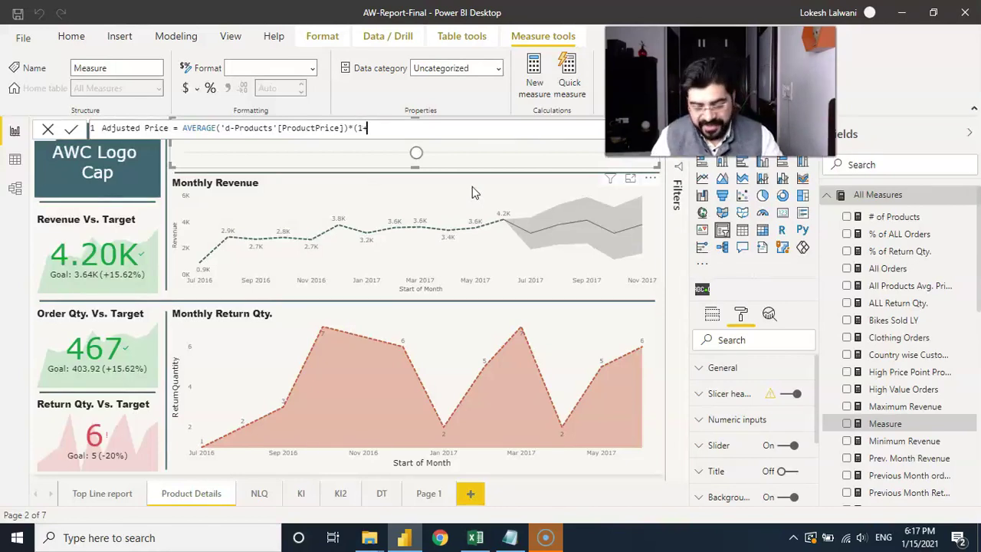
pyautogui.write('price')
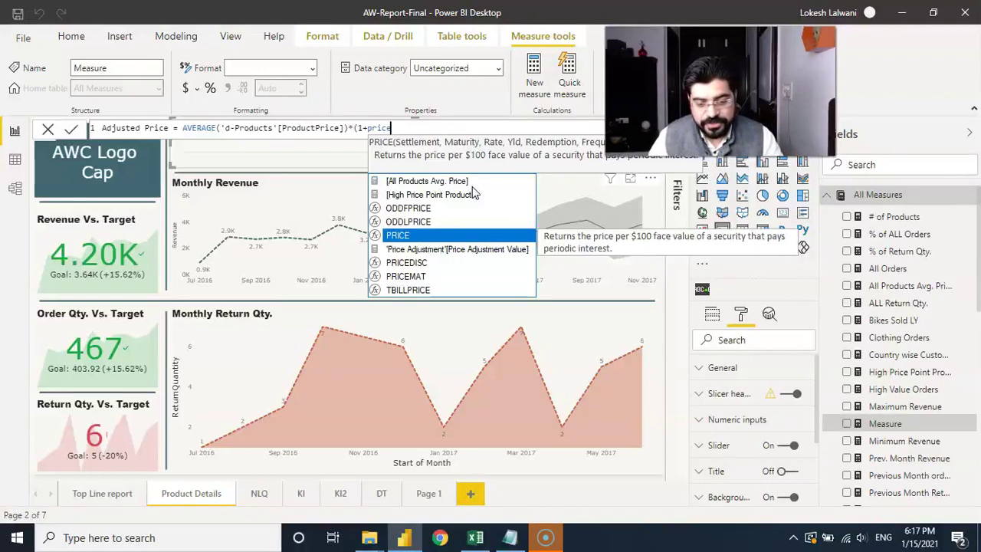
pyautogui.press('Down')
pyautogui.press('Tab')
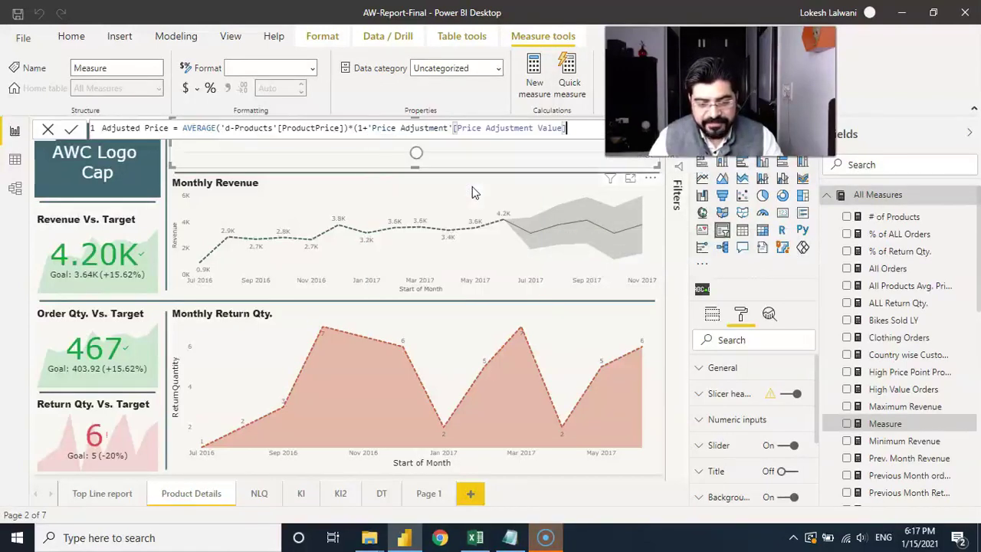
pyautogui.write(')')
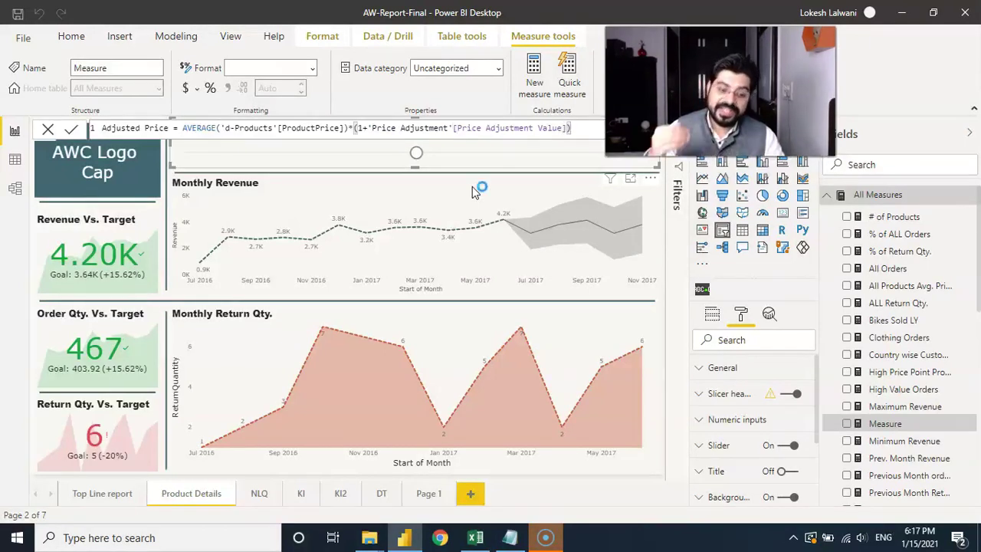
pyautogui.press('Return')
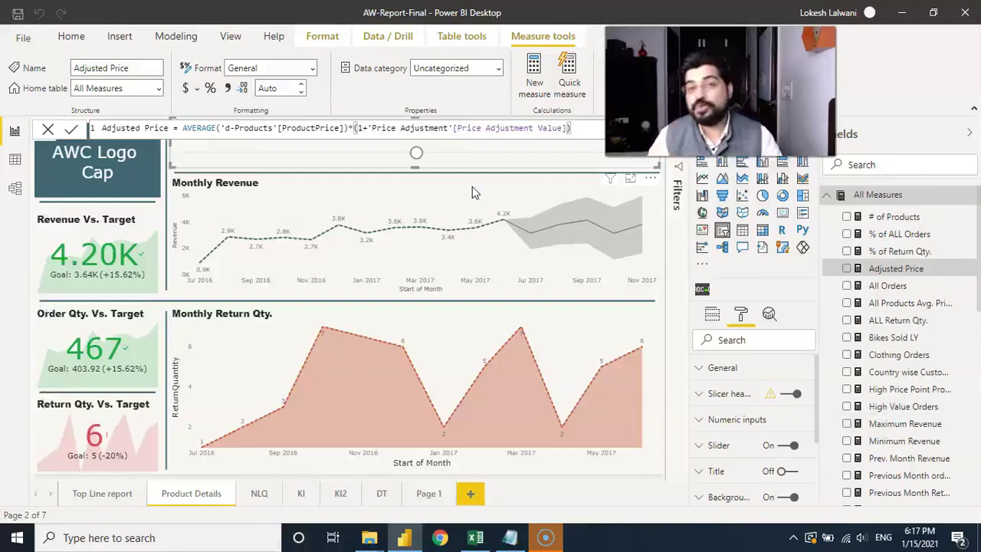
# Create another measure in the All Measures table, named Adjusted Revenue
pyautogui.click(881, 286)
pyautogui.rightClick(882, 286)
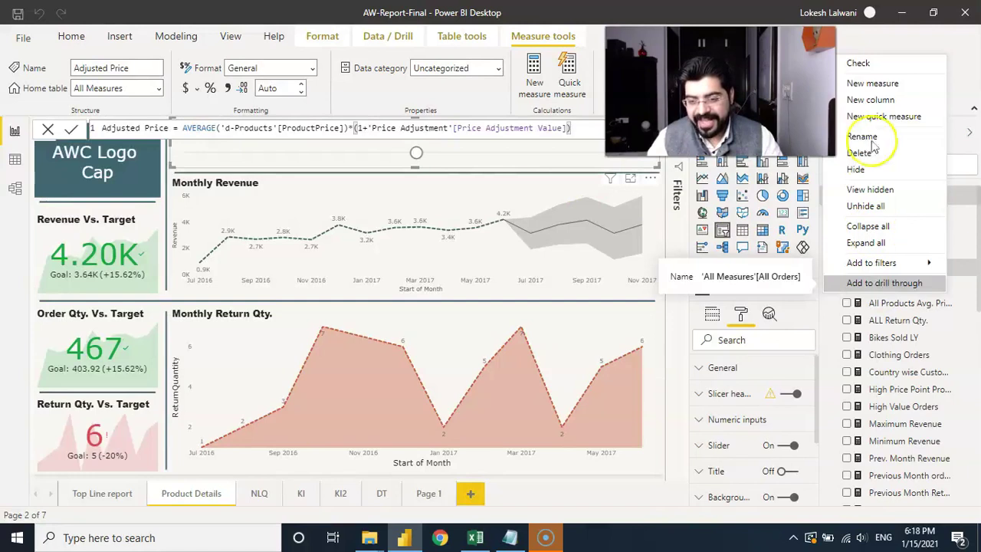
pyautogui.click(878, 84)
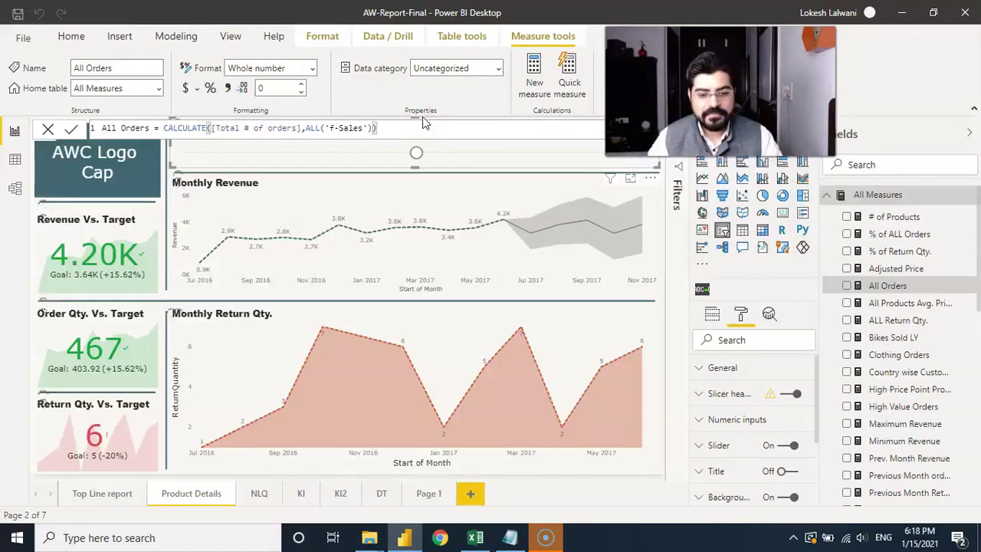
pyautogui.tripleClick(401, 125)
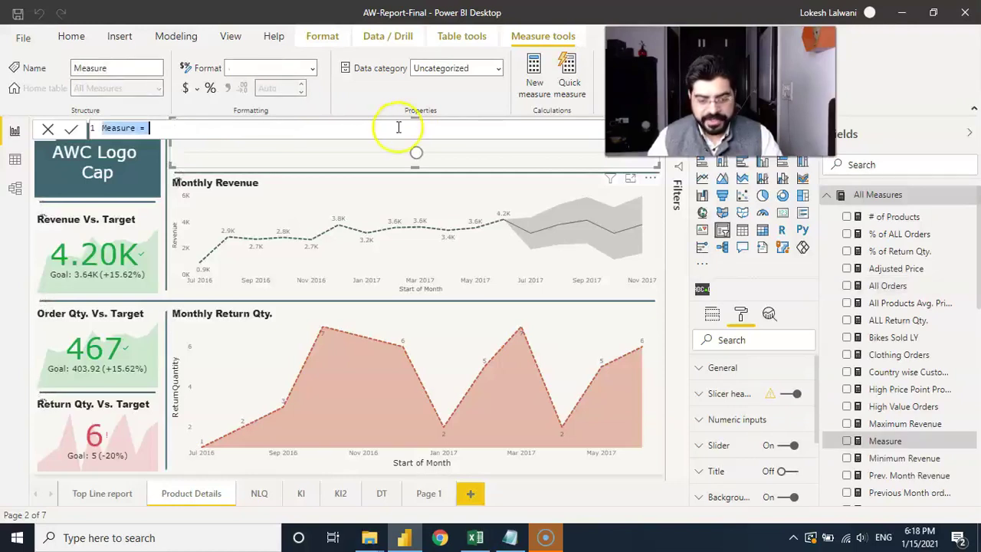
pyautogui.write('Adj')
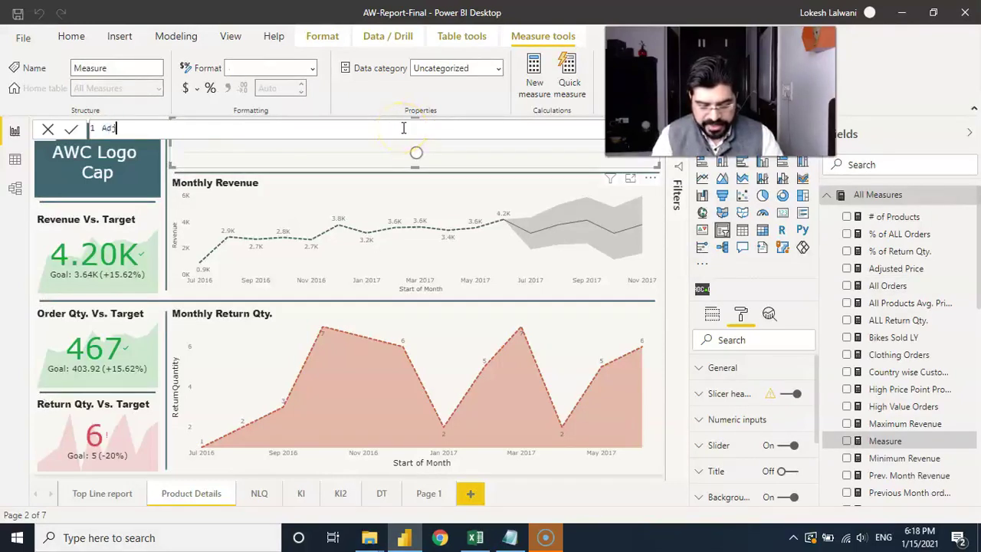
pyautogui.write('usted Revenue =')
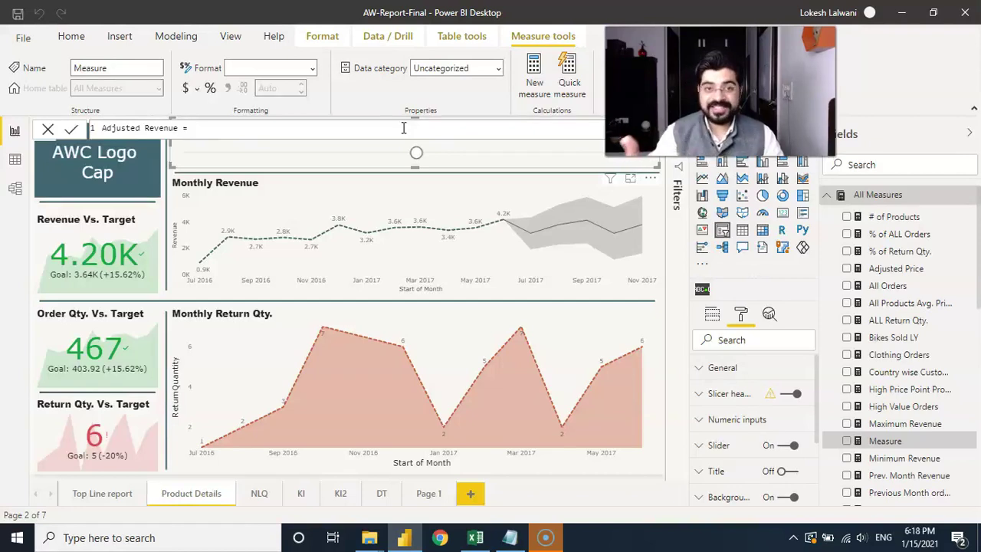
# Begin the Adjusted Revenue formula with SUMX over 'f-Sales', using 'f-Sales'[OrderQuantity] as the first factor of the row expression
pyautogui.write('sumx(')
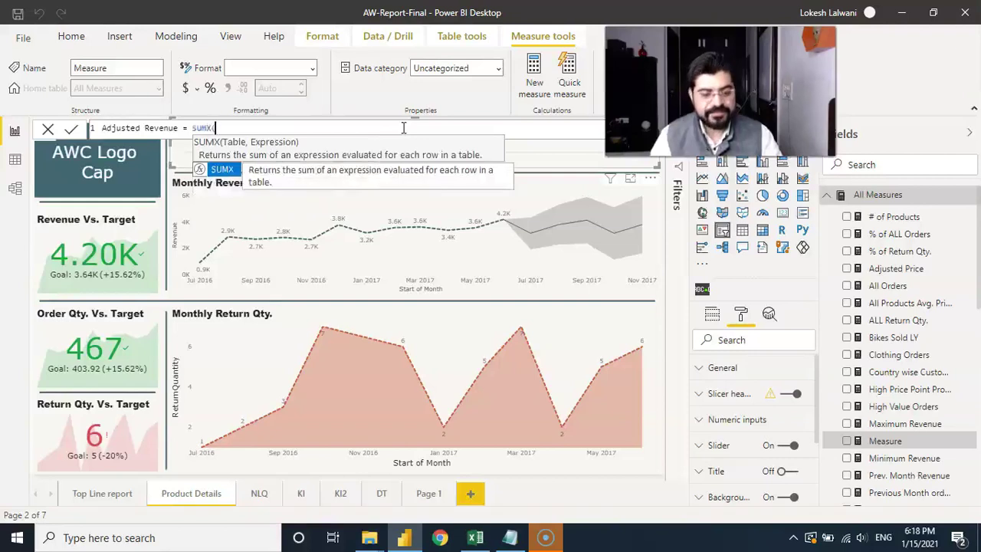
pyautogui.write('sal')
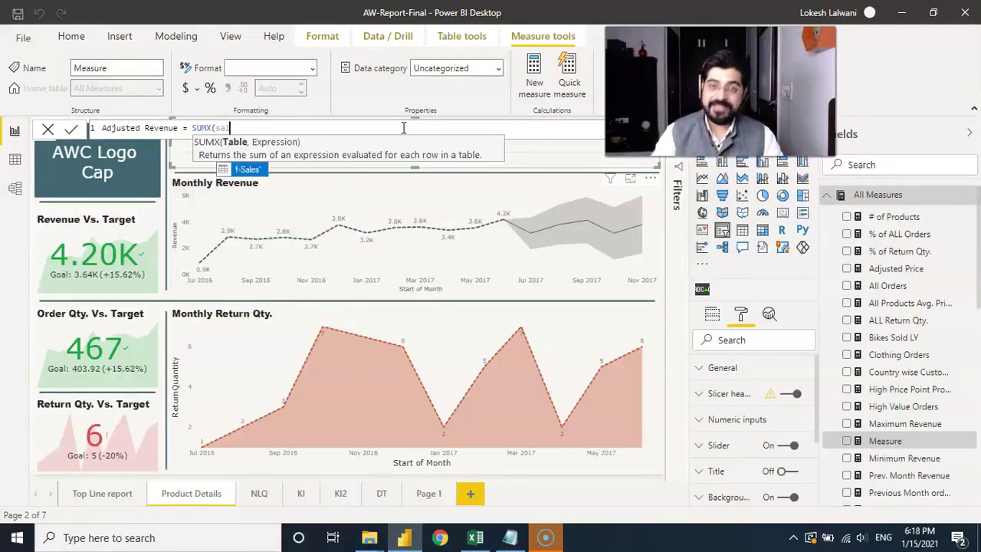
pyautogui.press('Tab')
pyautogui.write(',')
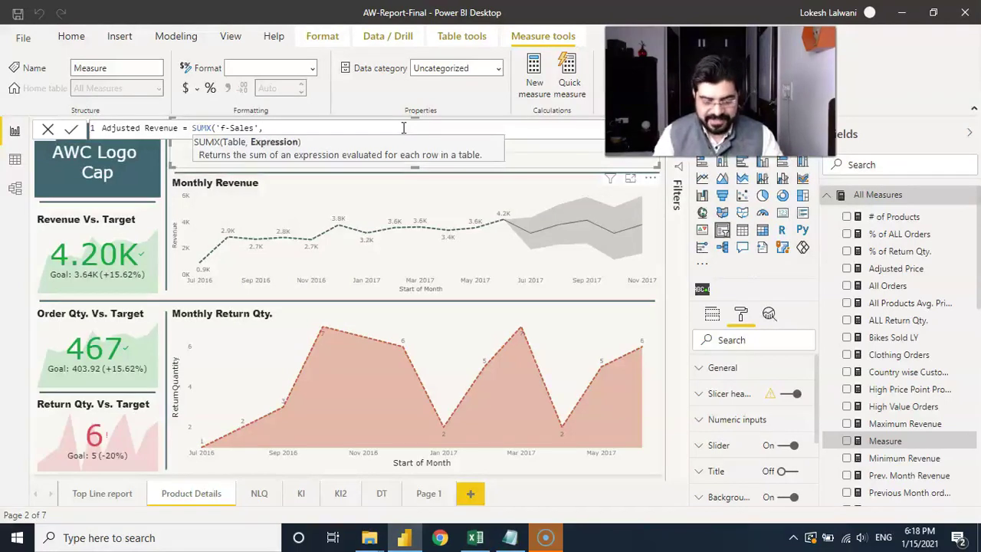
pyautogui.write('quan')
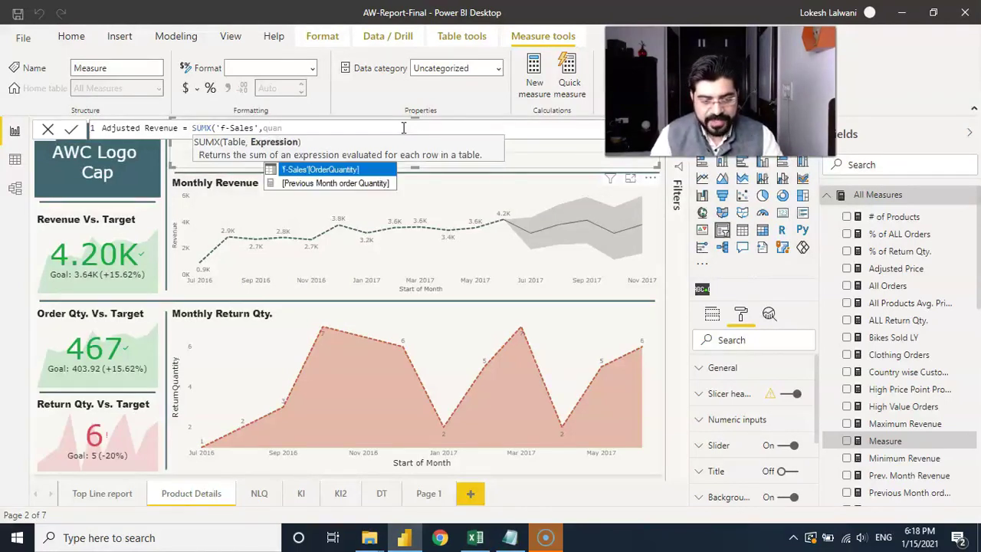
pyautogui.press('Tab')
pyautogui.write('*')
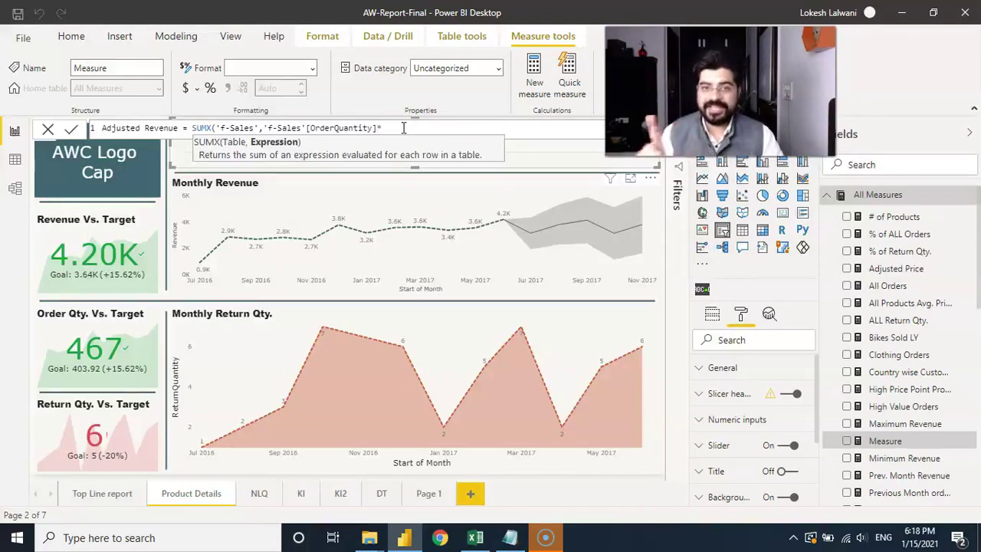
# Multiply the order quantity by [Adjusted Price], close the SUMX expression and commit the Adjusted Revenue measure
pyautogui.write('adus')
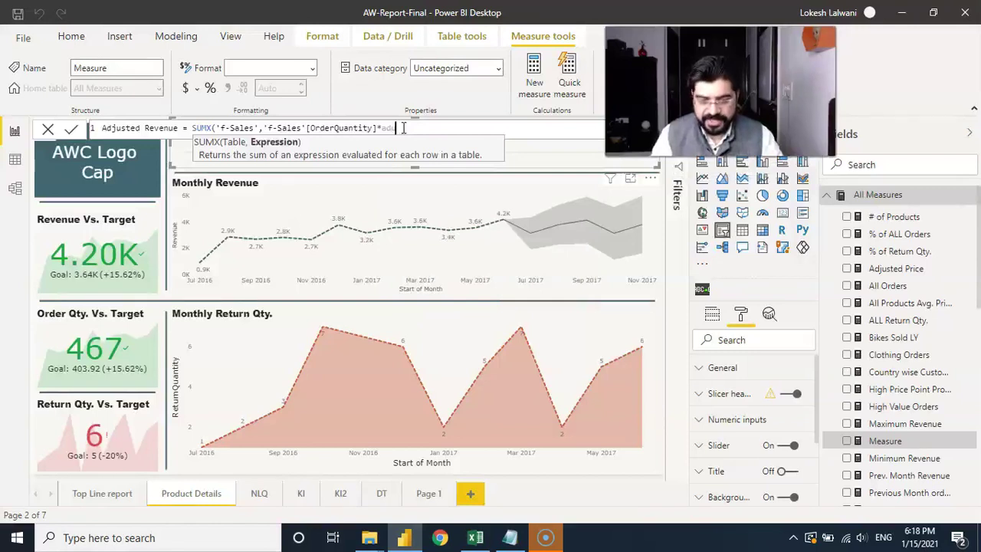
pyautogui.press('BackSpace')
pyautogui.press('BackSpace')
pyautogui.write('j')
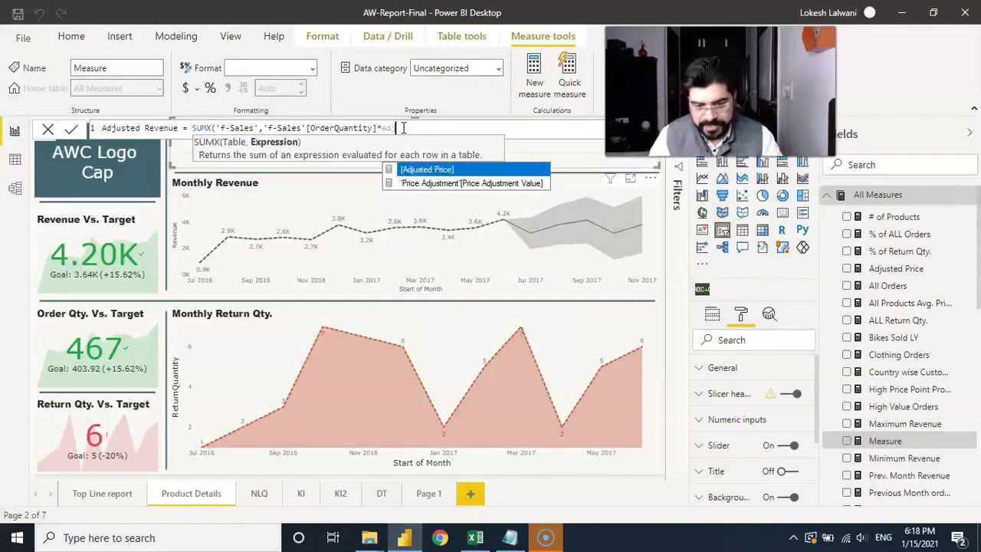
pyautogui.write('usted price')
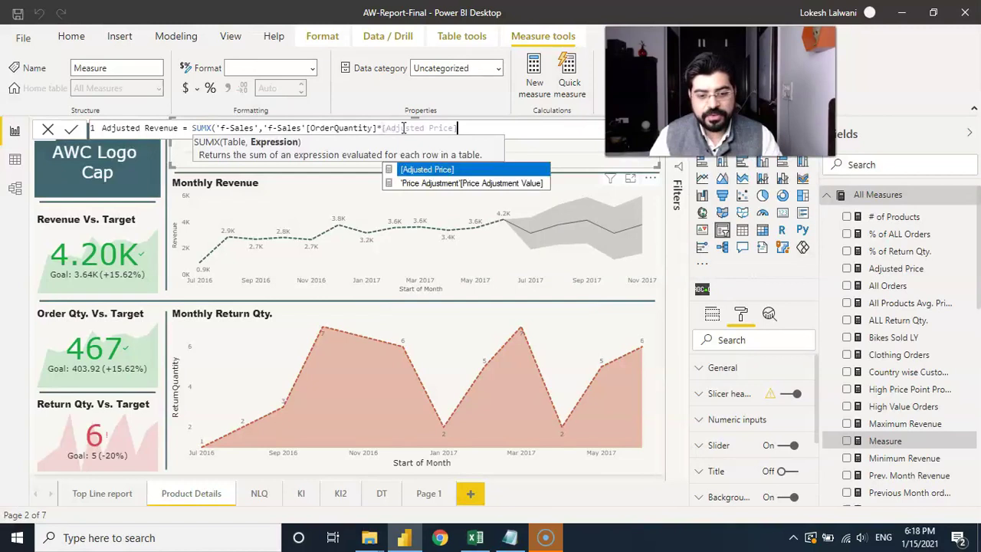
pyautogui.press('Tab')
pyautogui.write(')')
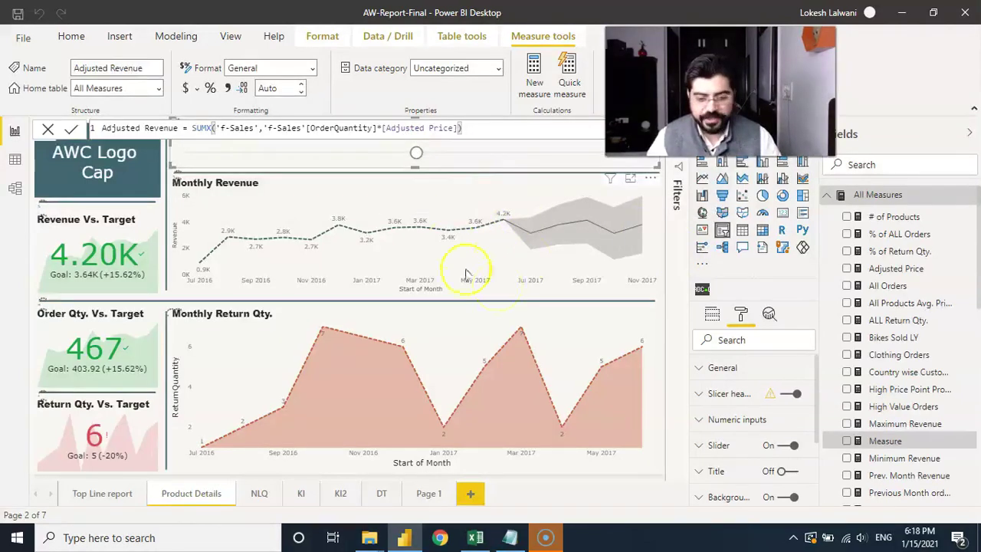
# Add the Adjusted Revenue measure to the Monthly Revenue chart's values alongside Revenue, and inspect the chart in focus mode before returning to the report
pyautogui.click(909, 285)
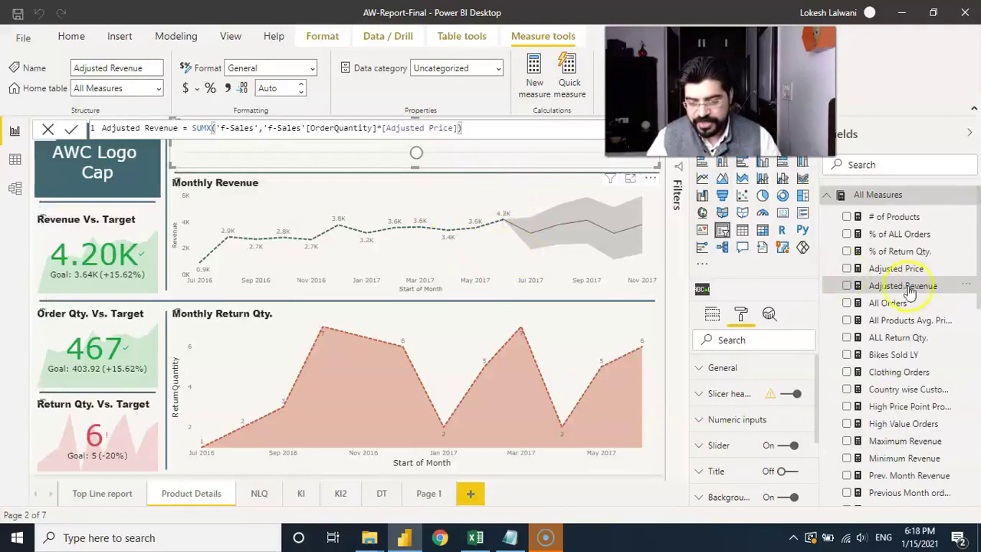
pyautogui.click(601, 270)
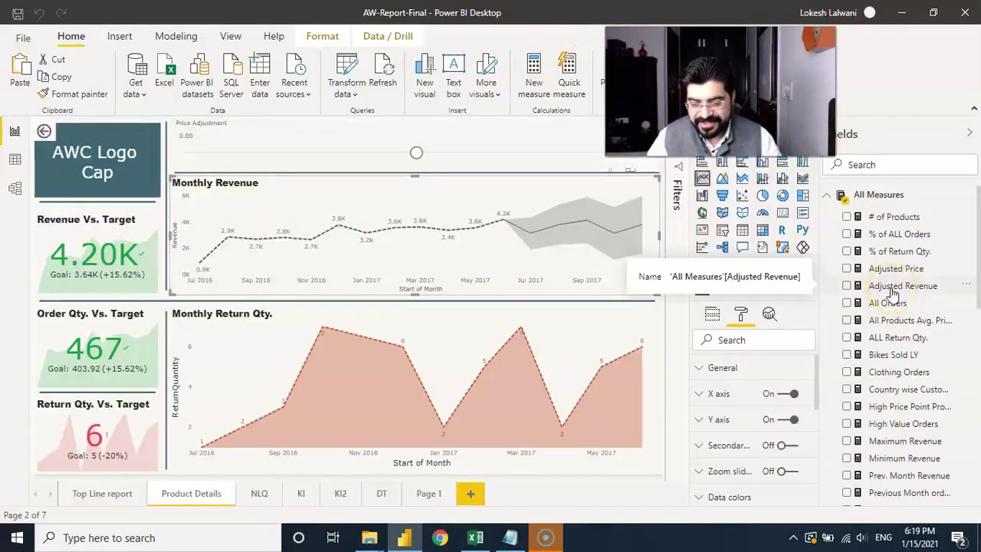
pyautogui.click(711, 315)
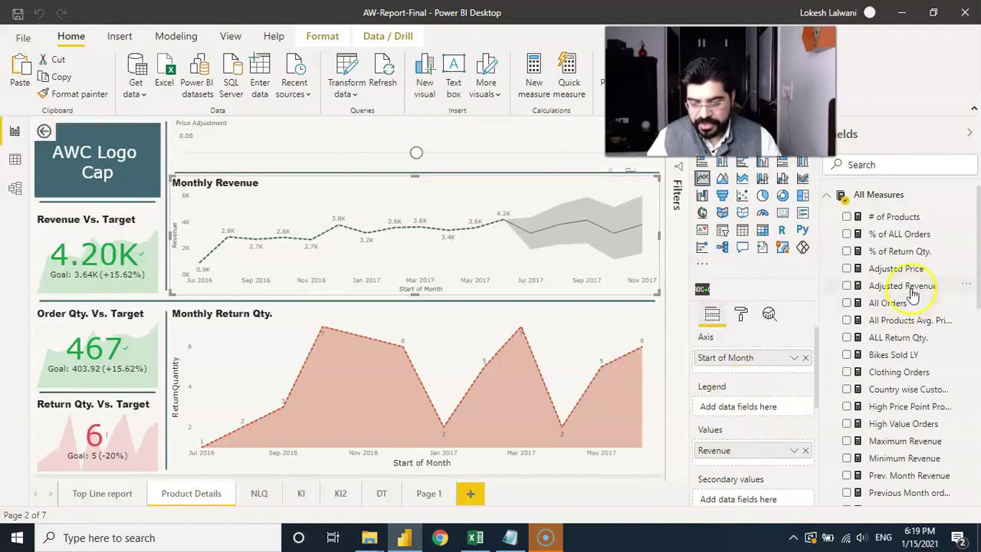
pyautogui.moveTo(898, 285); pyautogui.dragTo(789, 460)
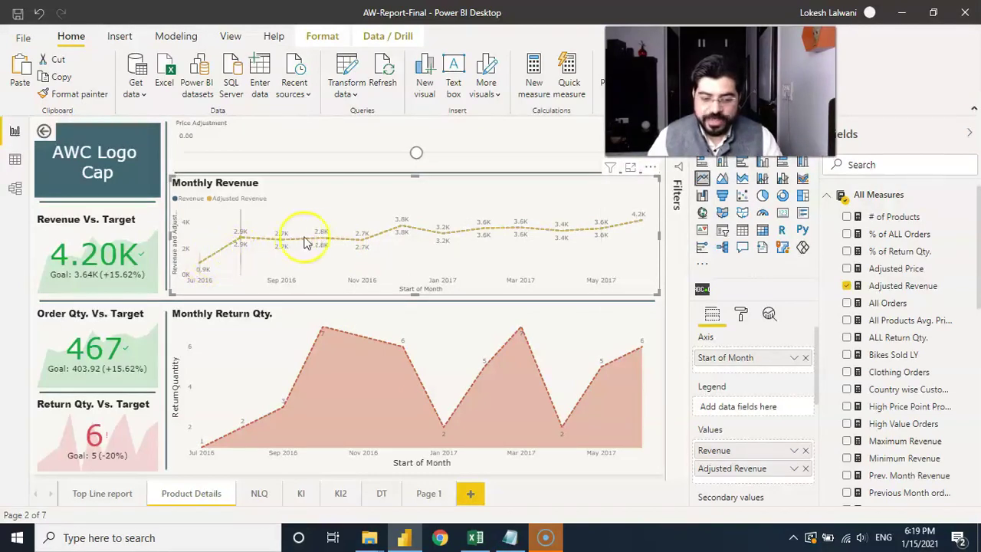
pyautogui.click(630, 169)
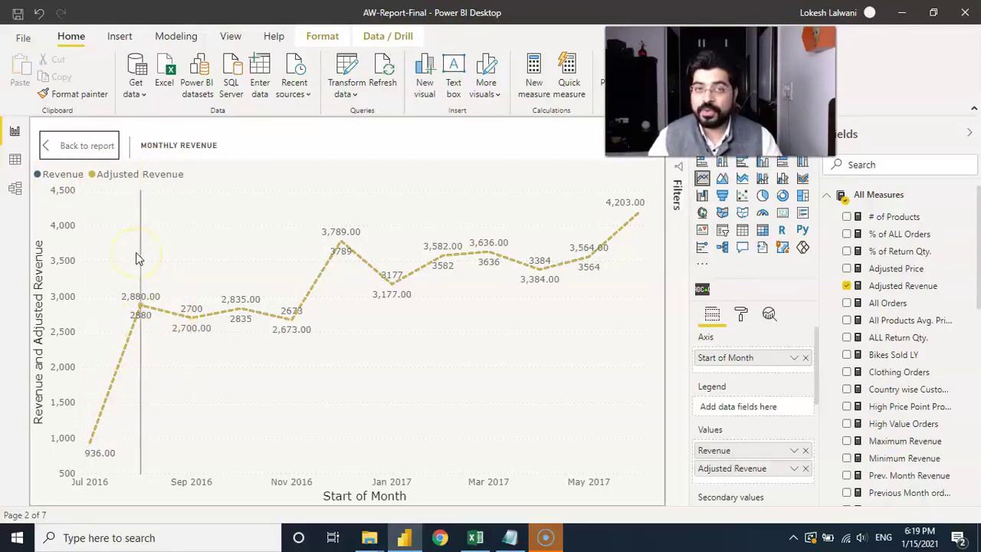
pyautogui.click(78, 149)
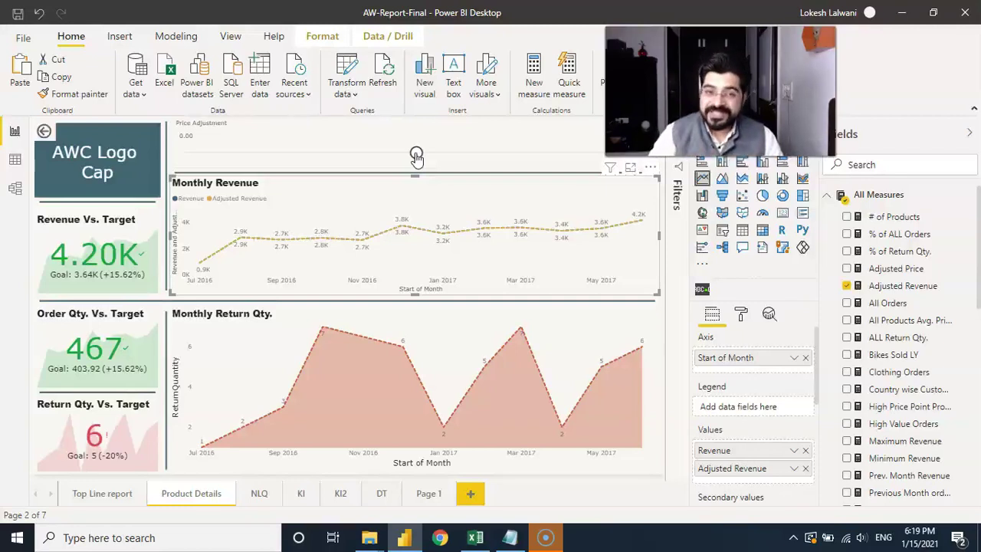
# Test price increases with the Price Adjustment slicer at 0.10 and 0.20, comparing Revenue and Adjusted Revenue in the Monthly Revenue chart
pyautogui.moveTo(416, 156); pyautogui.dragTo(432, 156)
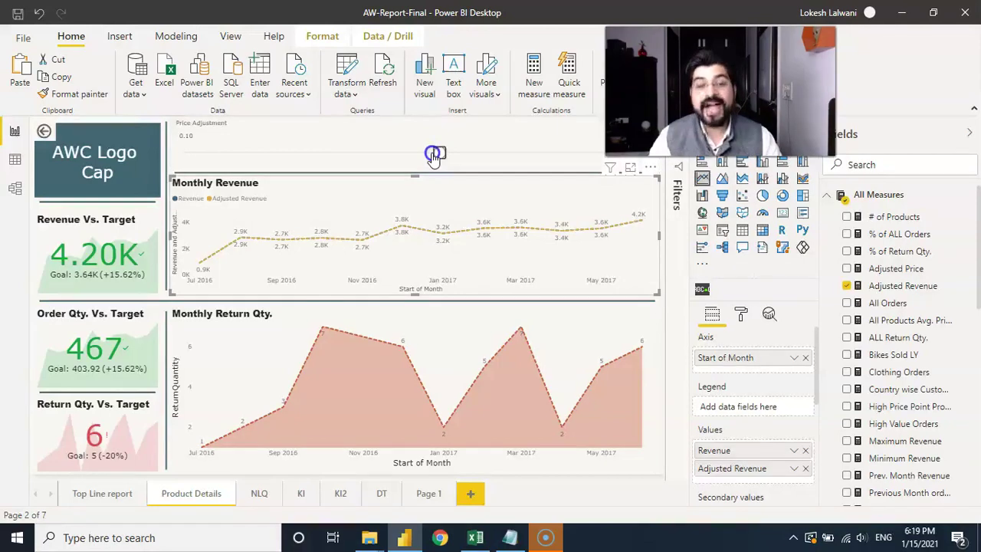
pyautogui.click(434, 156)
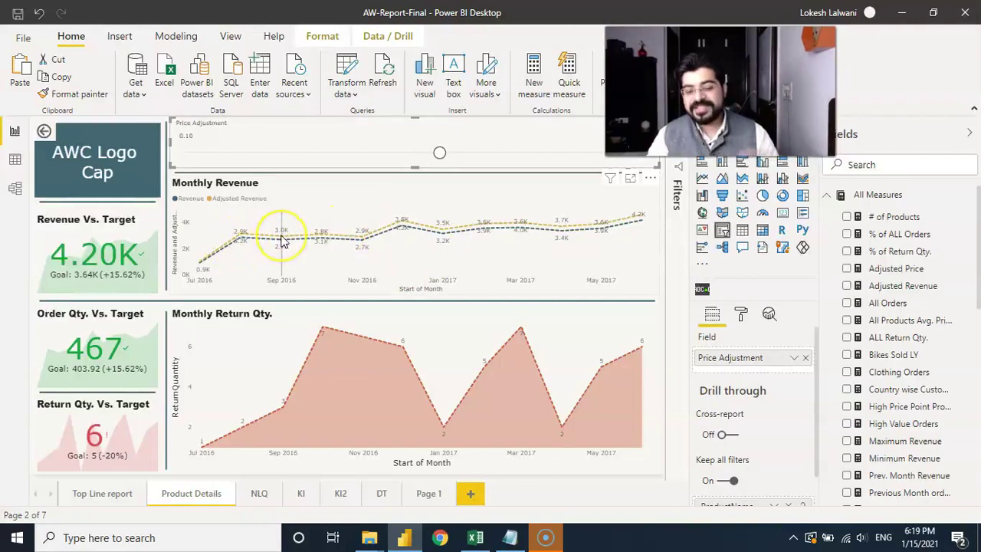
pyautogui.moveTo(282, 241)
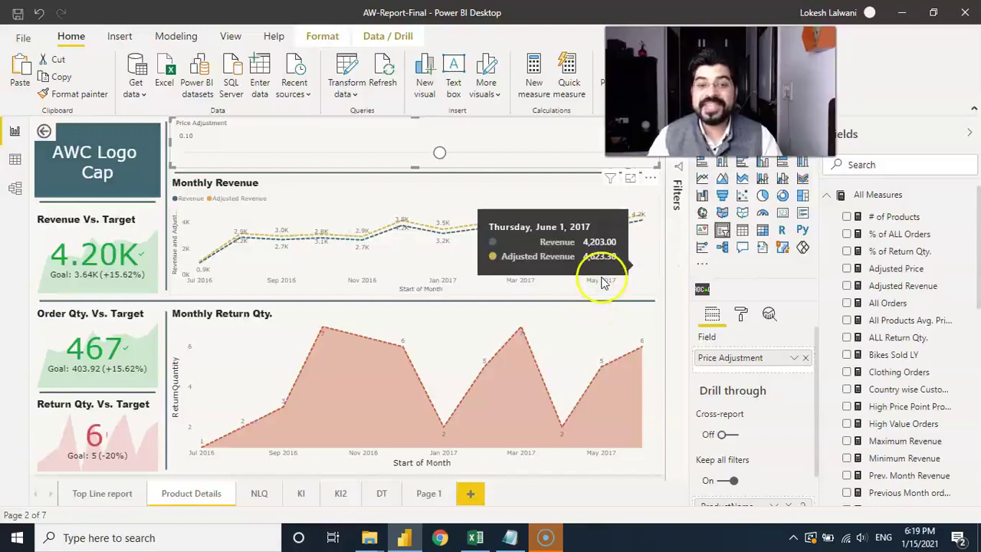
pyautogui.moveTo(441, 156); pyautogui.dragTo(464, 156)
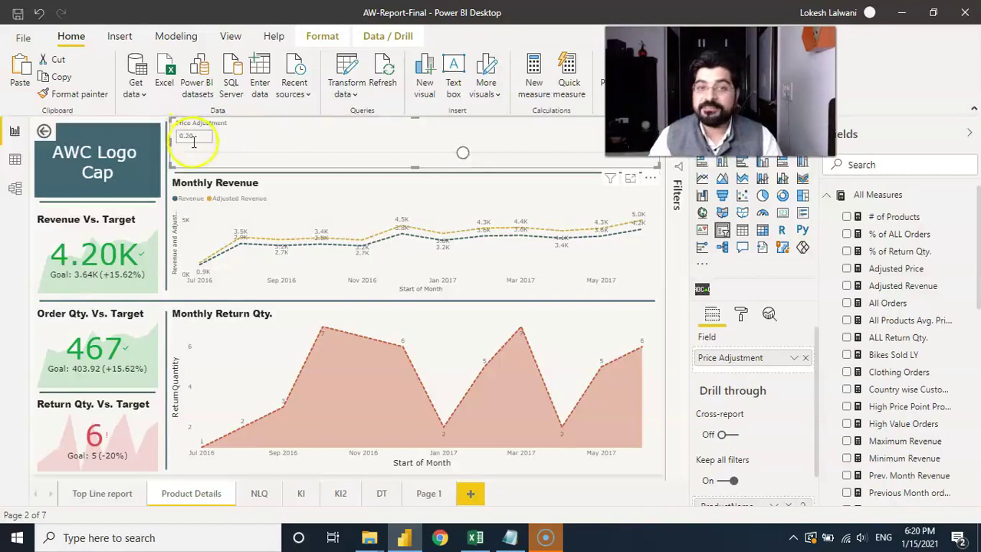
# Lower the Price Adjustment slicer to -0.10 and then to -0.20 to test price decreases
pyautogui.click(462, 156)
pyautogui.moveTo(464, 156); pyautogui.dragTo(391, 155)
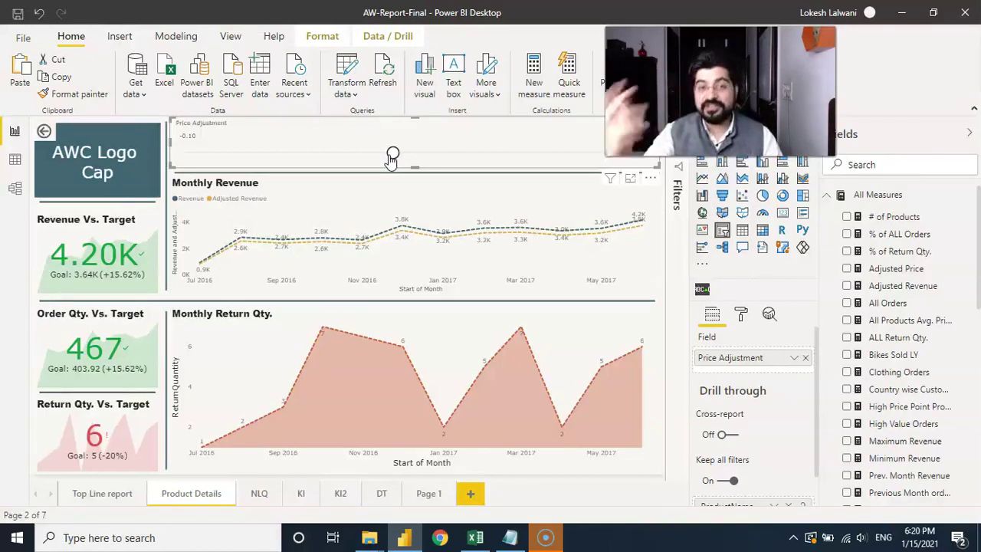
pyautogui.moveTo(393, 156); pyautogui.dragTo(370, 157)
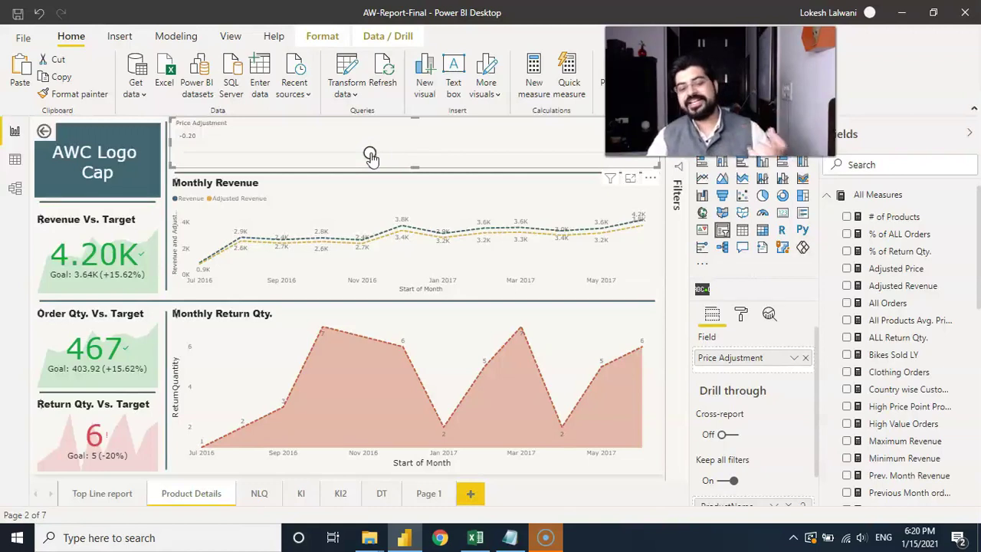